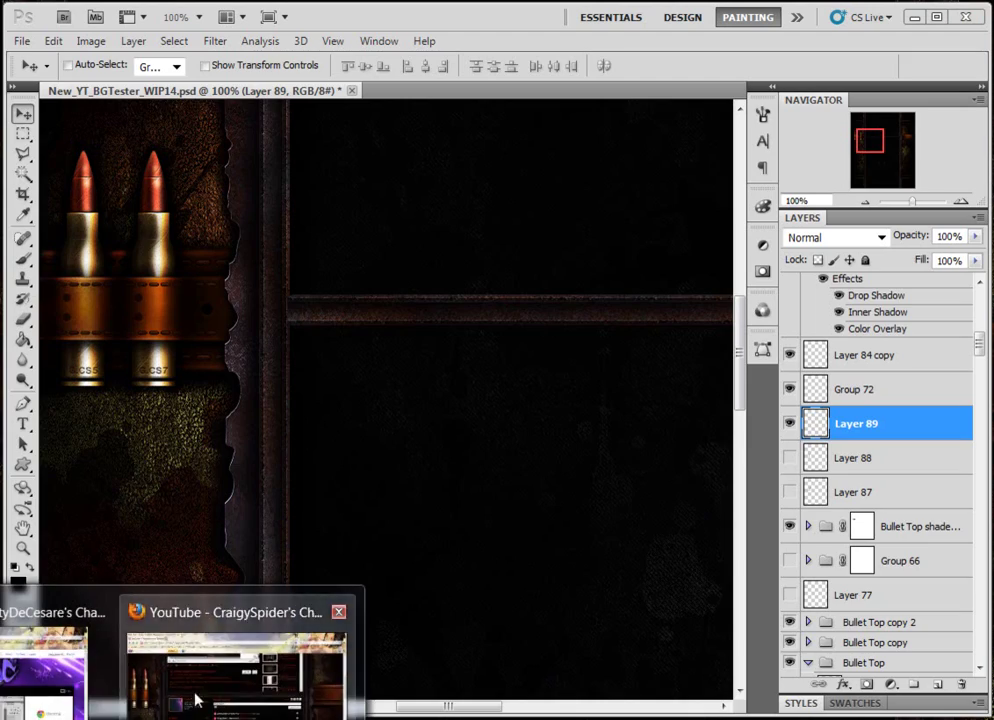
- In Firefox, show the channel's background image 103.jpg alone at full 1798×2122 size
{"action": "left_click", "coordinate": [196, 700]}
{"action": "left_click_drag", "start_coordinate": [284, 78], "coordinate": [485, 20]}
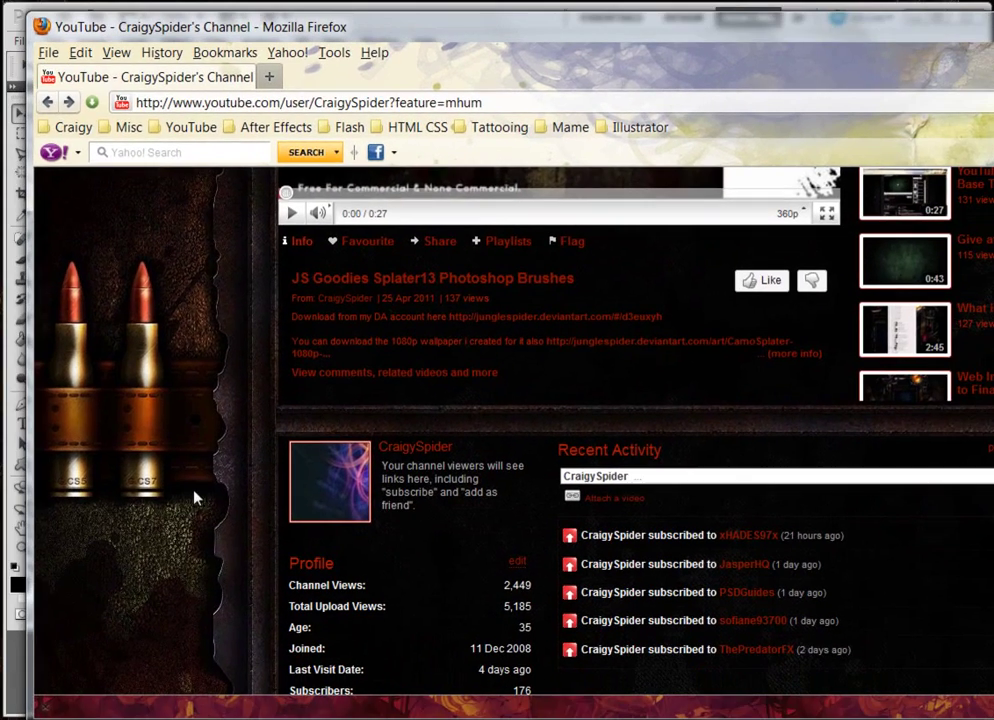
{"action": "right_click", "coordinate": [159, 535]}
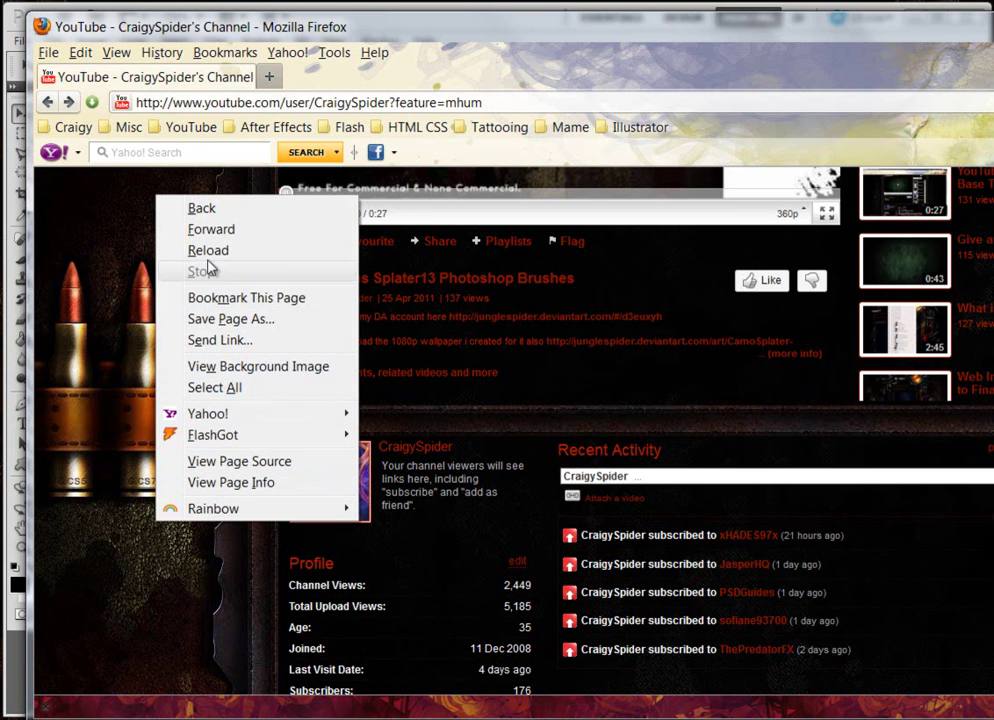
{"action": "left_click", "coordinate": [230, 369]}
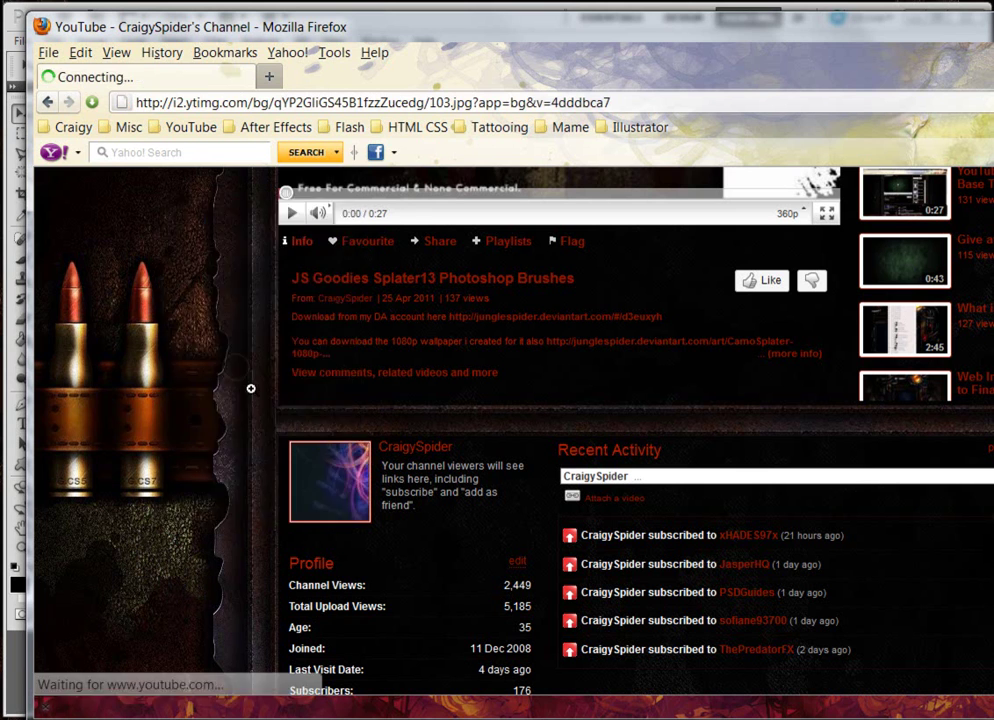
{"action": "left_click", "coordinate": [309, 327]}
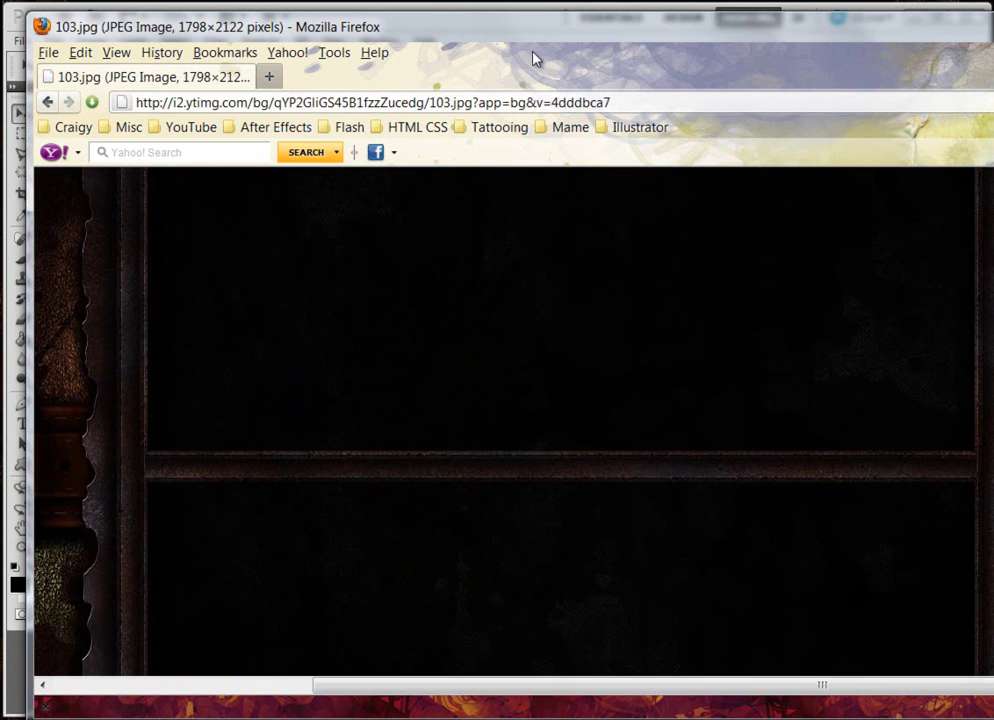
- View the image's info, a 300.4 kB JPEG at 1,798 × 2,122 px, then close it
{"action": "right_click", "coordinate": [399, 370]}
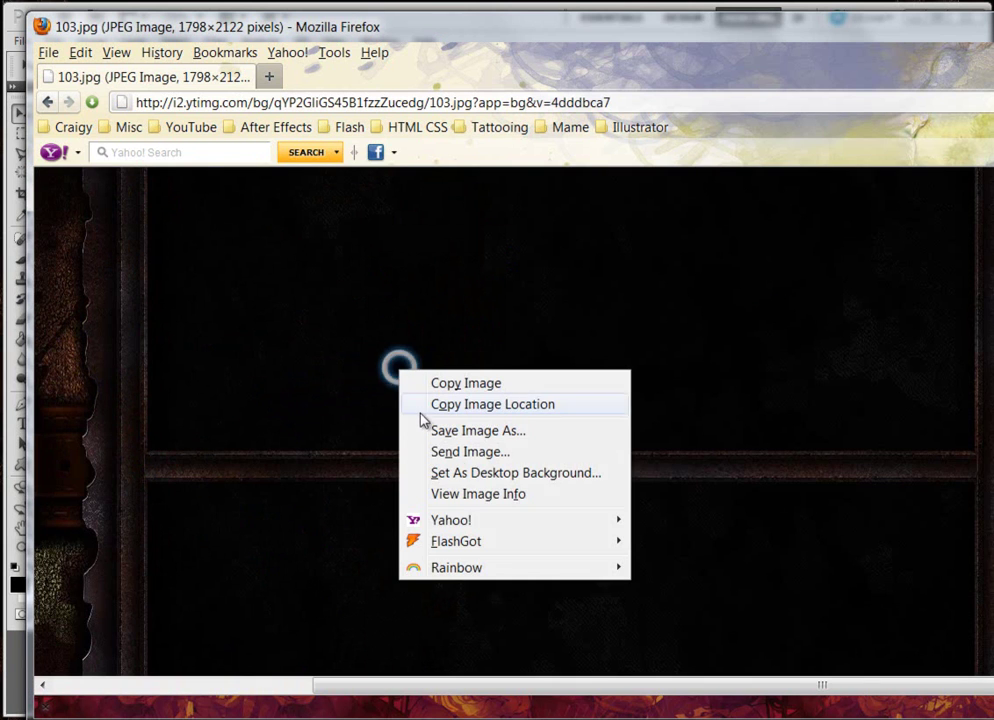
{"action": "left_click", "coordinate": [480, 494]}
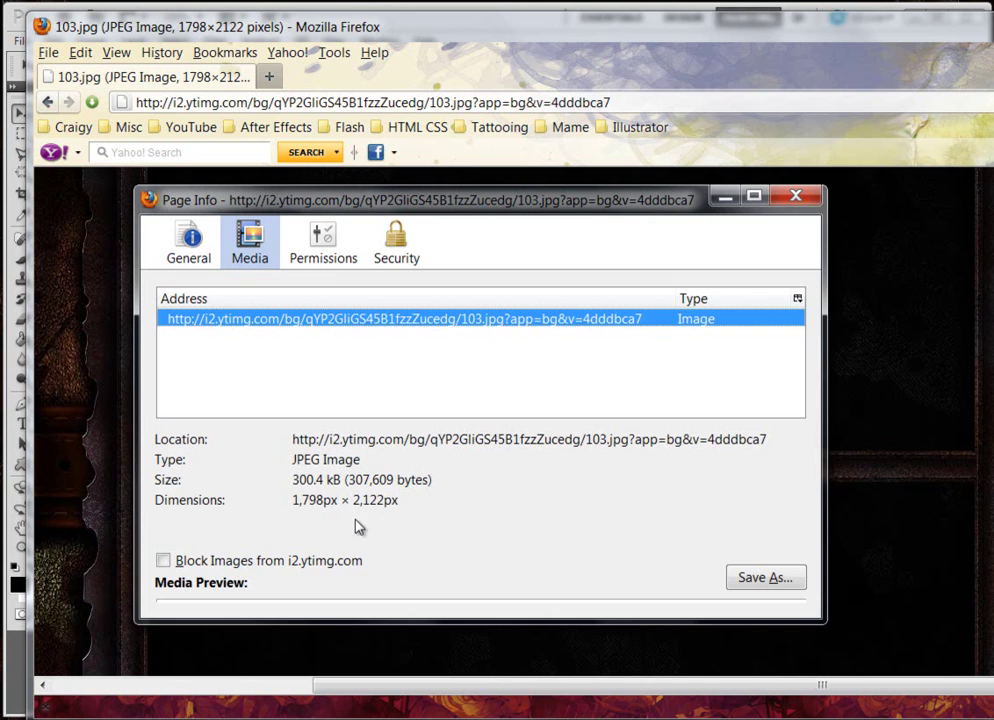
{"action": "left_click_drag", "start_coordinate": [646, 200], "coordinate": [691, 214]}
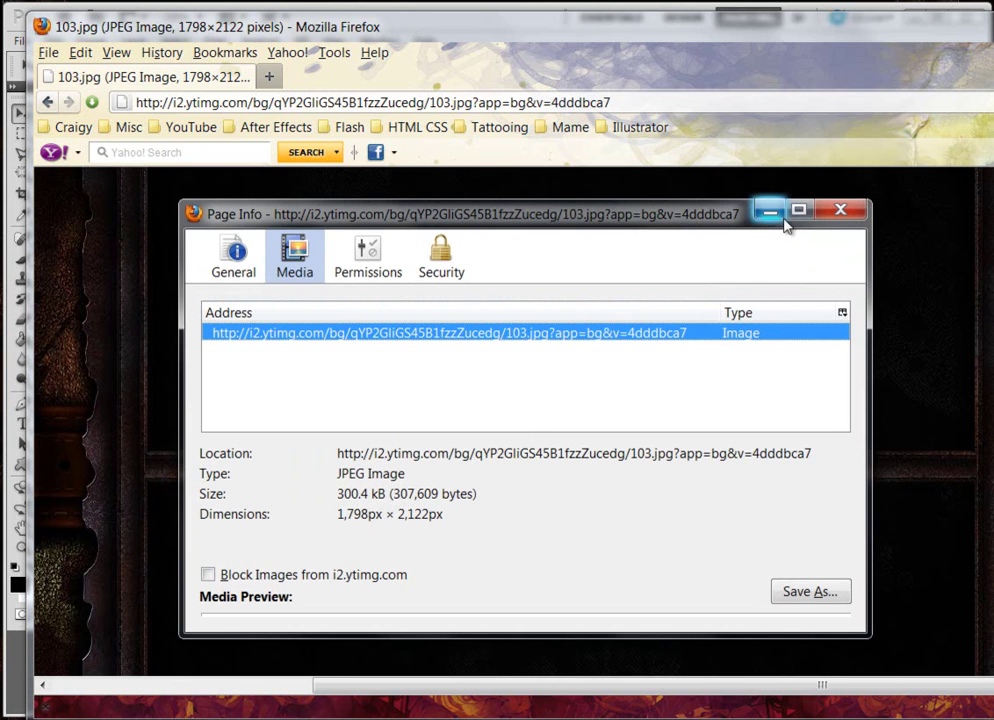
{"action": "left_click", "coordinate": [840, 212]}
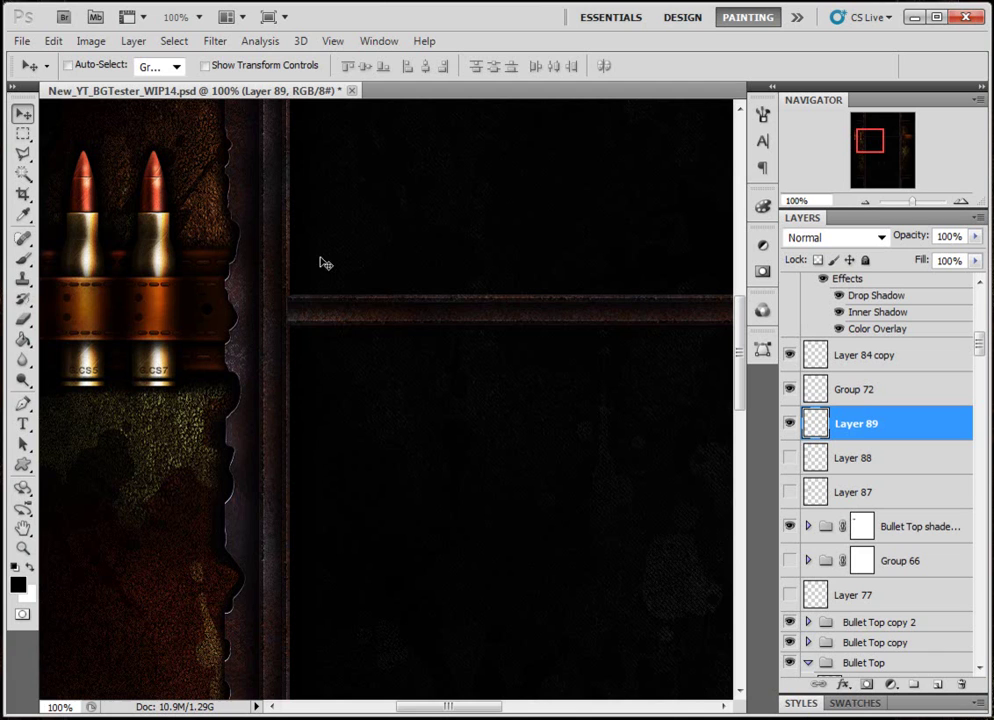
- Marquee a tall central rectangle and fill it top-to-bottom with the Violet, Orange gradient preset
{"action": "left_click", "coordinate": [22, 133]}
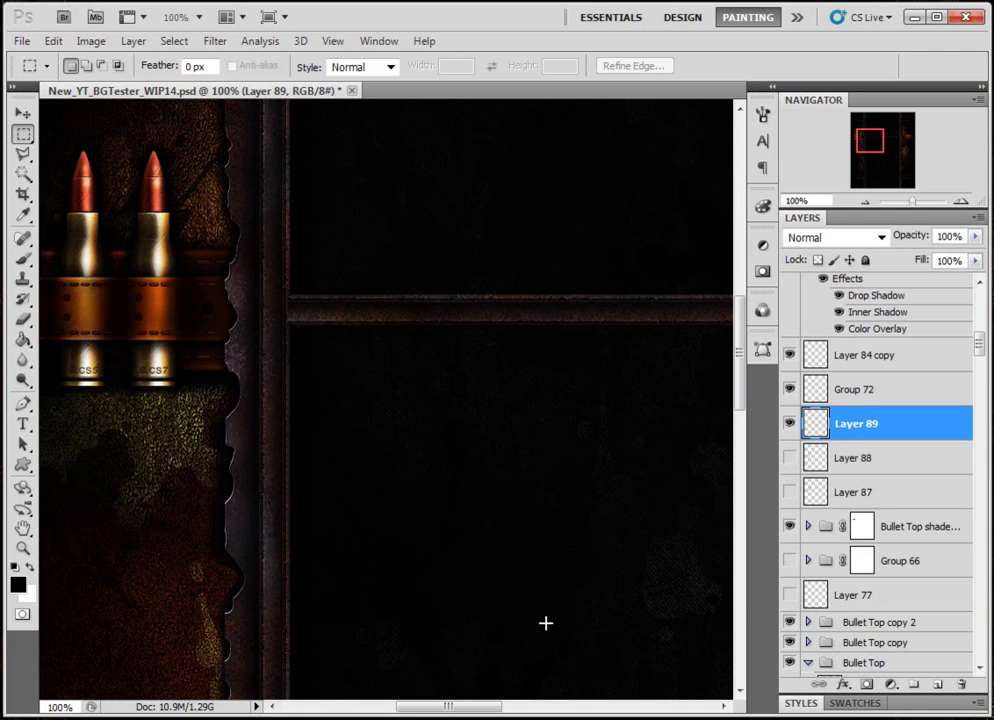
{"action": "left_click_drag", "start_coordinate": [311, 172], "coordinate": [546, 621]}
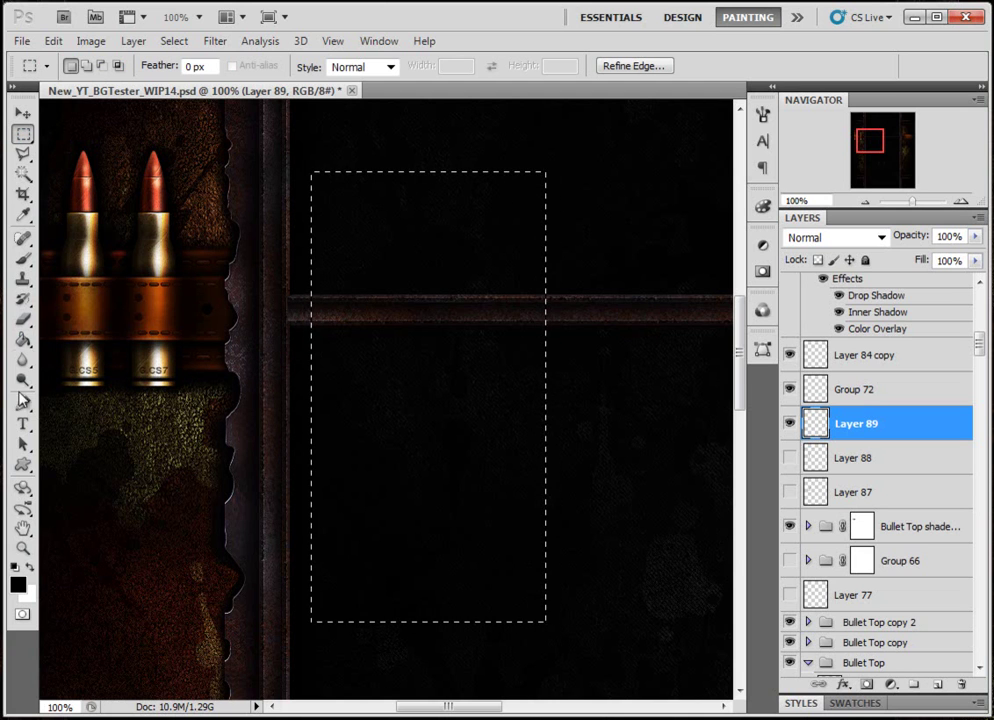
{"action": "left_click", "coordinate": [22, 339]}
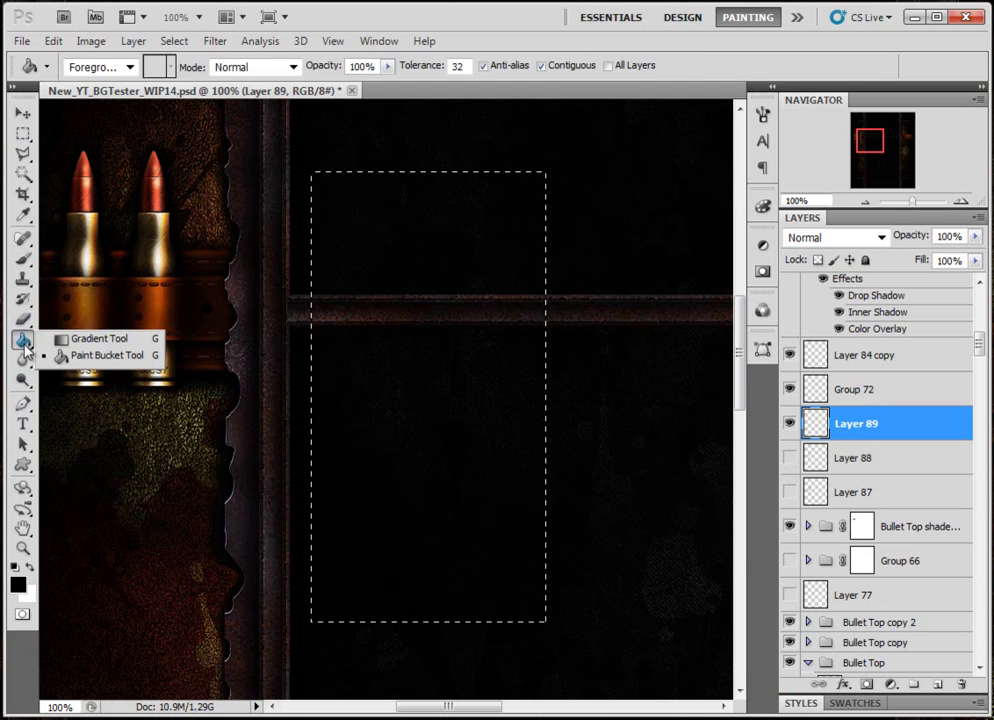
{"action": "left_click", "coordinate": [90, 338]}
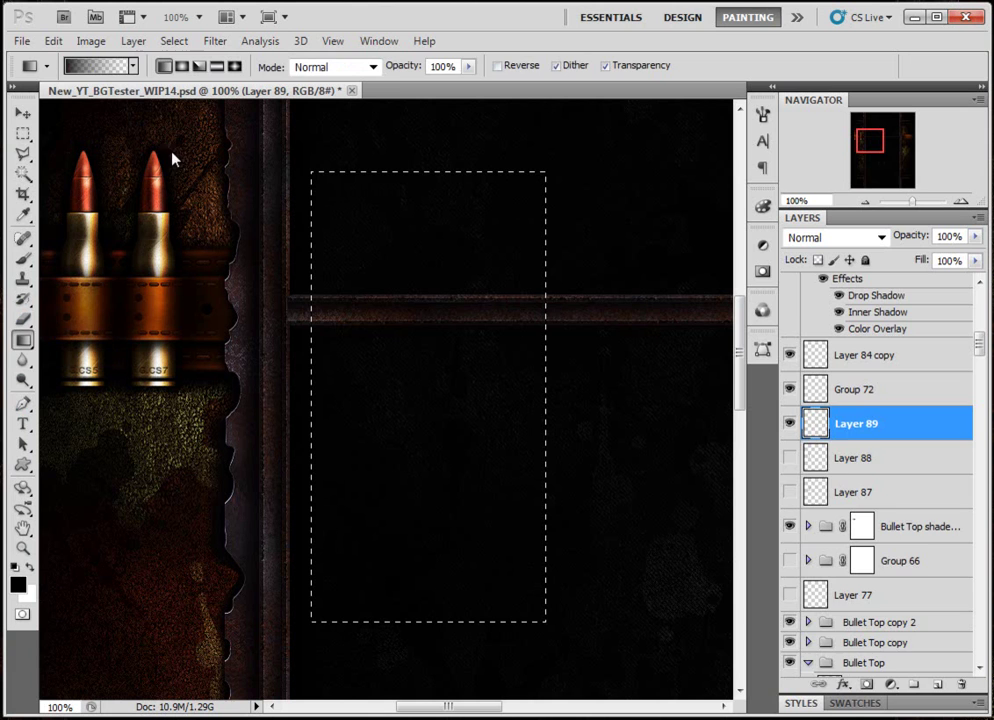
{"action": "left_click", "coordinate": [100, 66]}
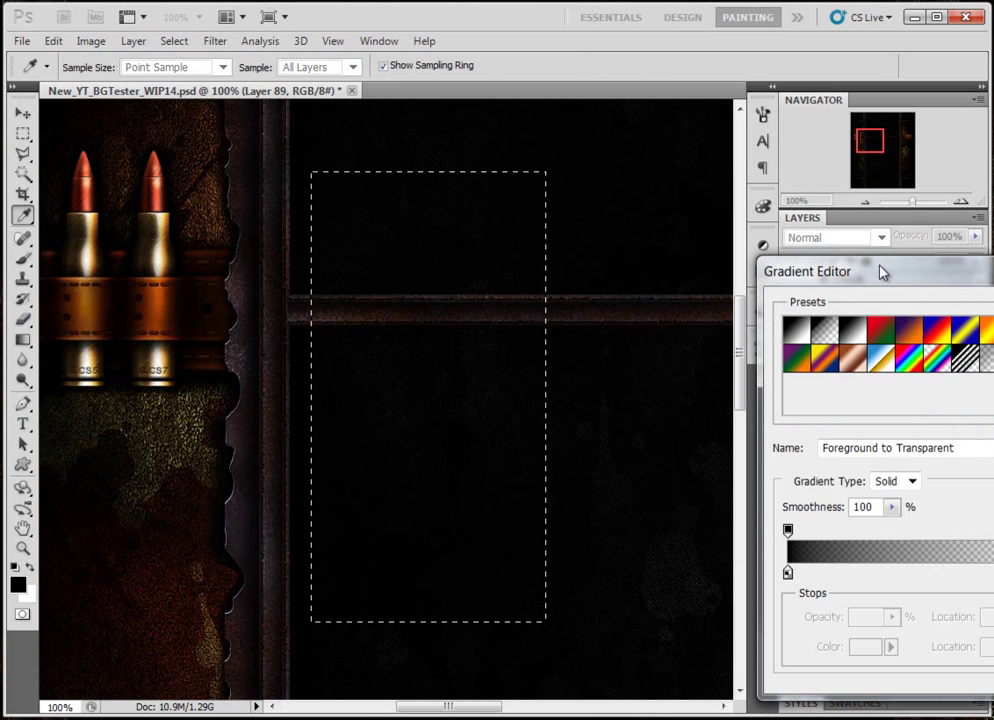
{"action": "left_click_drag", "start_coordinate": [780, 270], "coordinate": [377, 227]}
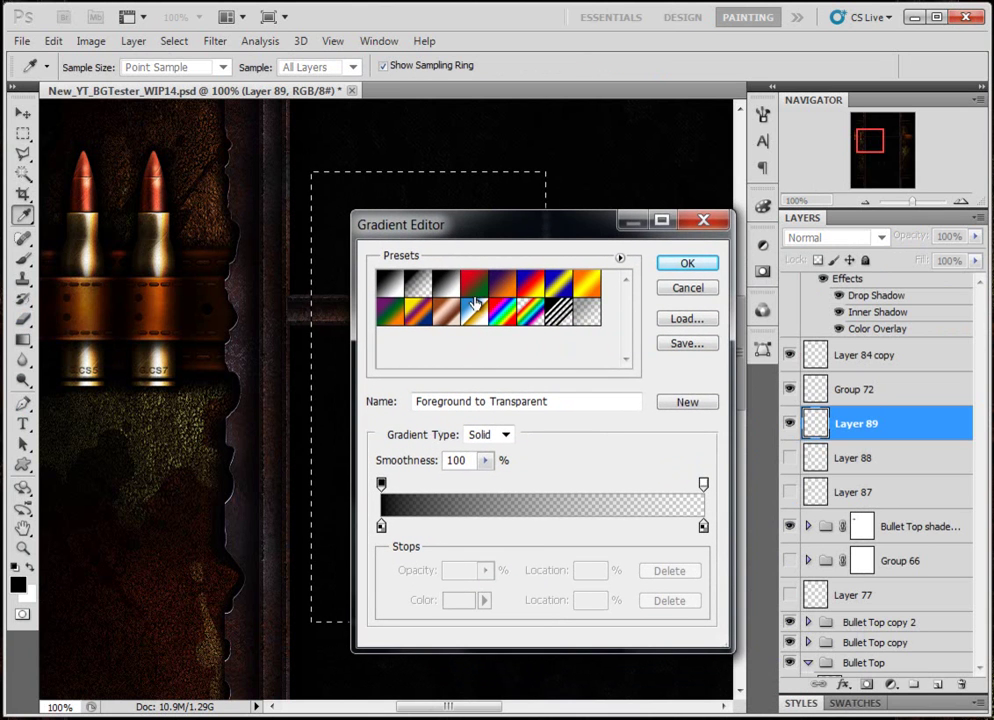
{"action": "left_click", "coordinate": [502, 284]}
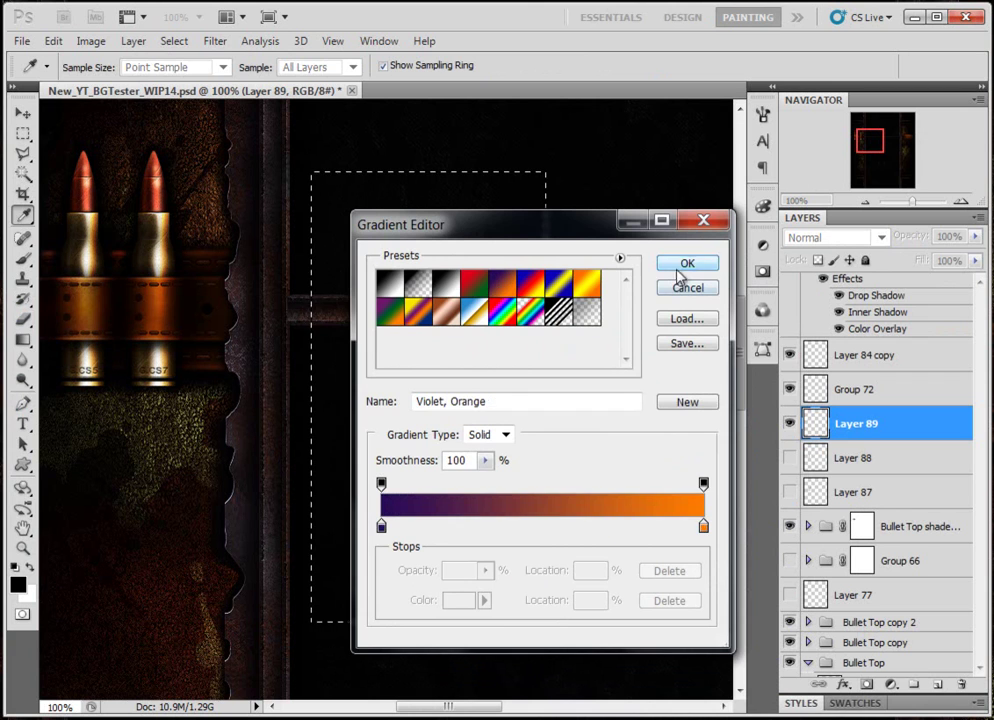
{"action": "left_click", "coordinate": [686, 265]}
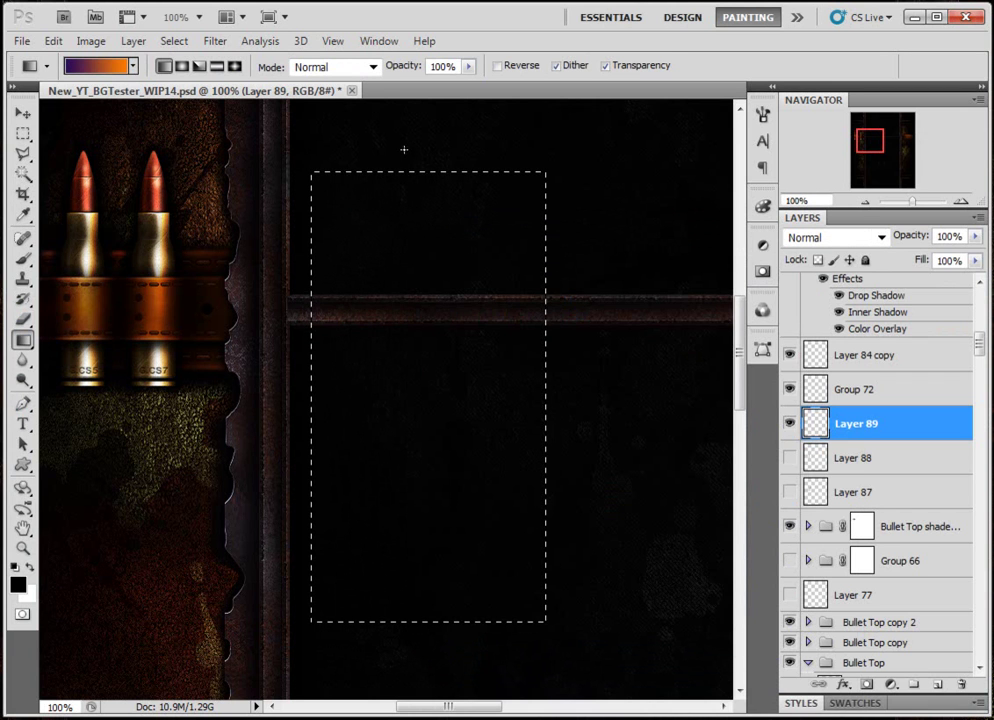
{"action": "left_click_drag", "start_coordinate": [410, 140], "coordinate": [455, 663]}
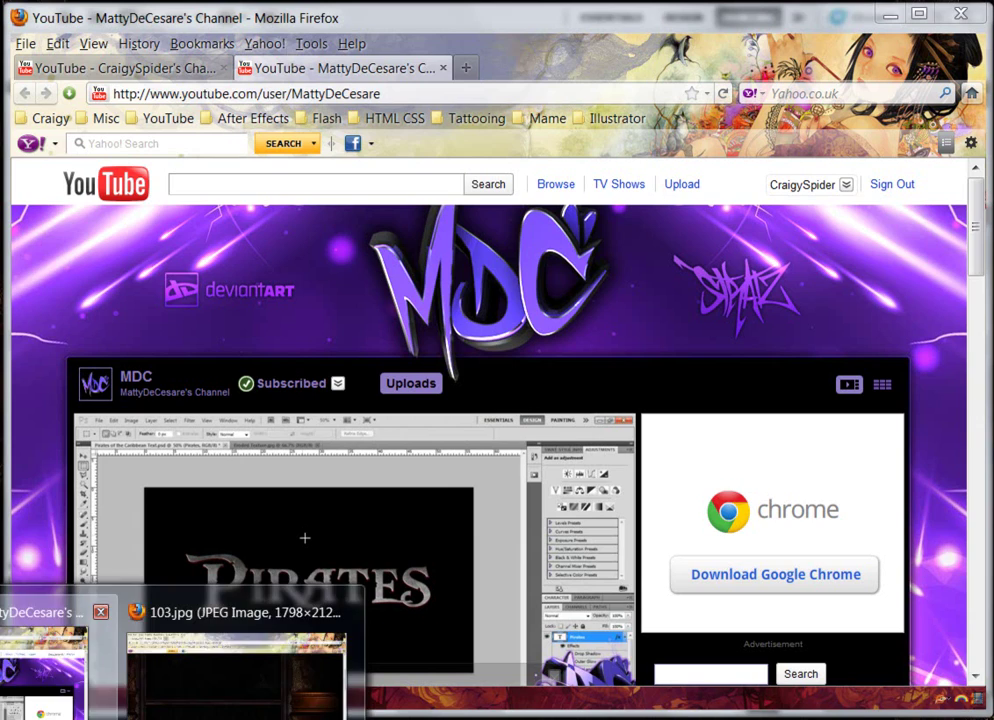
- Restore and reposition the Firefox window, then scroll to the channel's FAQ, subscribers and comments
{"action": "left_click", "coordinate": [59, 679]}
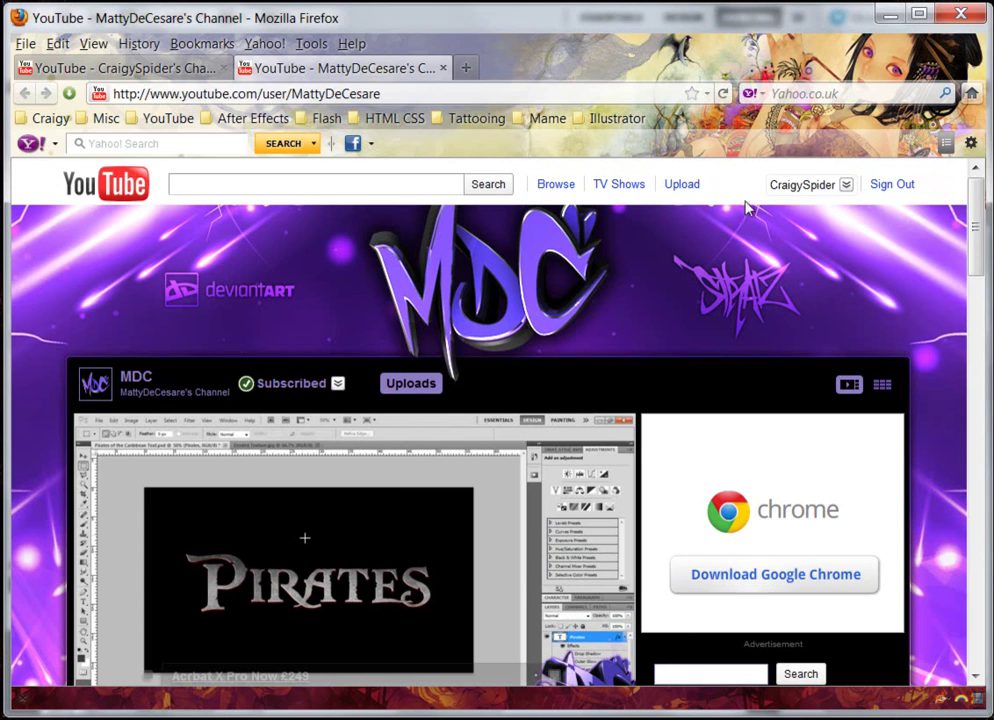
{"action": "left_click_drag", "start_coordinate": [535, 47], "coordinate": [589, 40]}
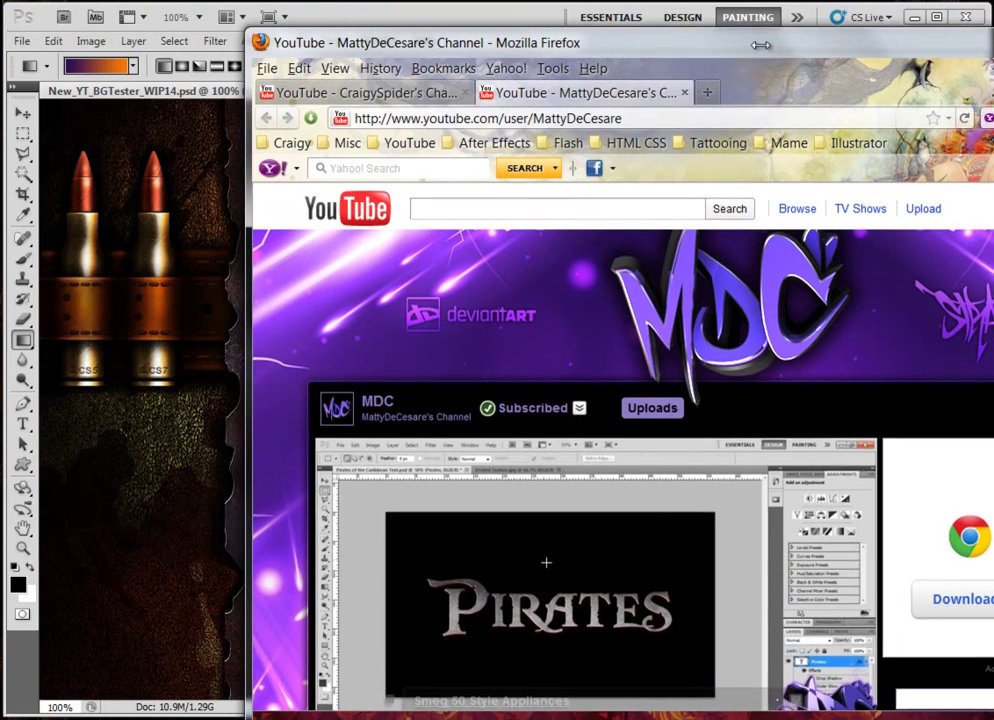
{"action": "left_click_drag", "start_coordinate": [253, 342], "coordinate": [275, 342]}
{"action": "left_click_drag", "start_coordinate": [196, 329], "coordinate": [0, 330]}
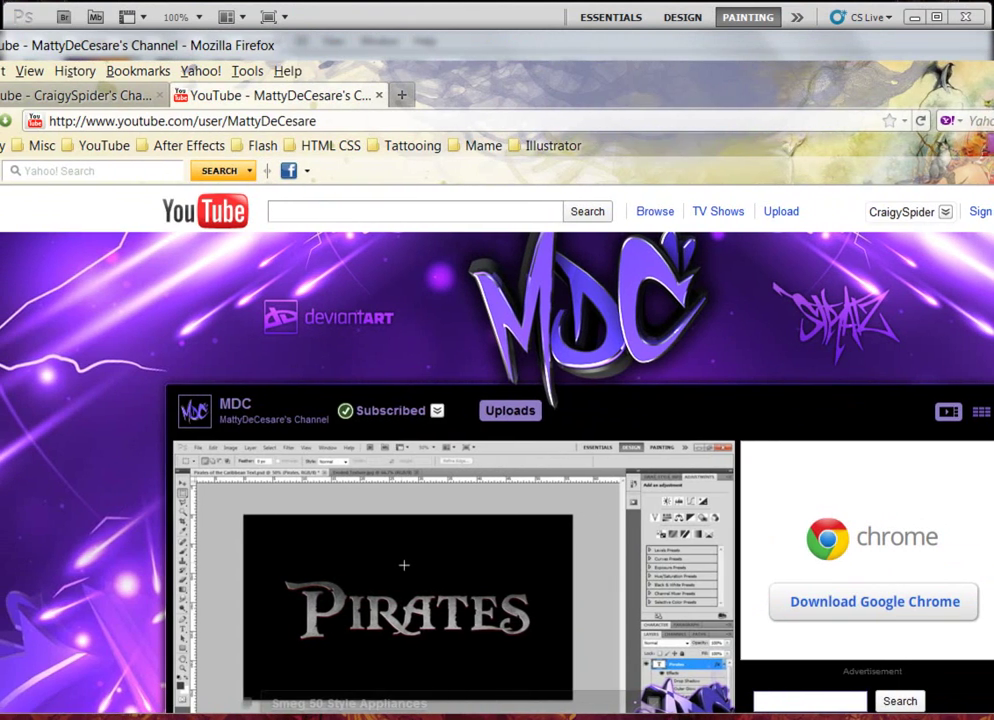
{"action": "left_click_drag", "start_coordinate": [300, 44], "coordinate": [447, 47]}
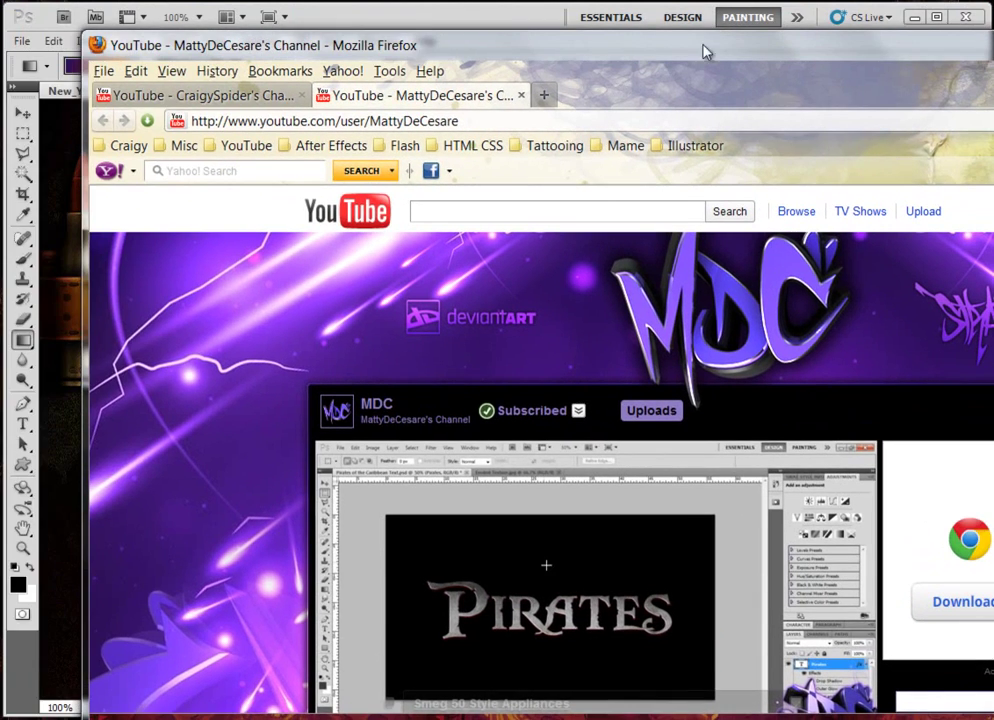
{"action": "left_click_drag", "start_coordinate": [706, 49], "coordinate": [635, 49]}
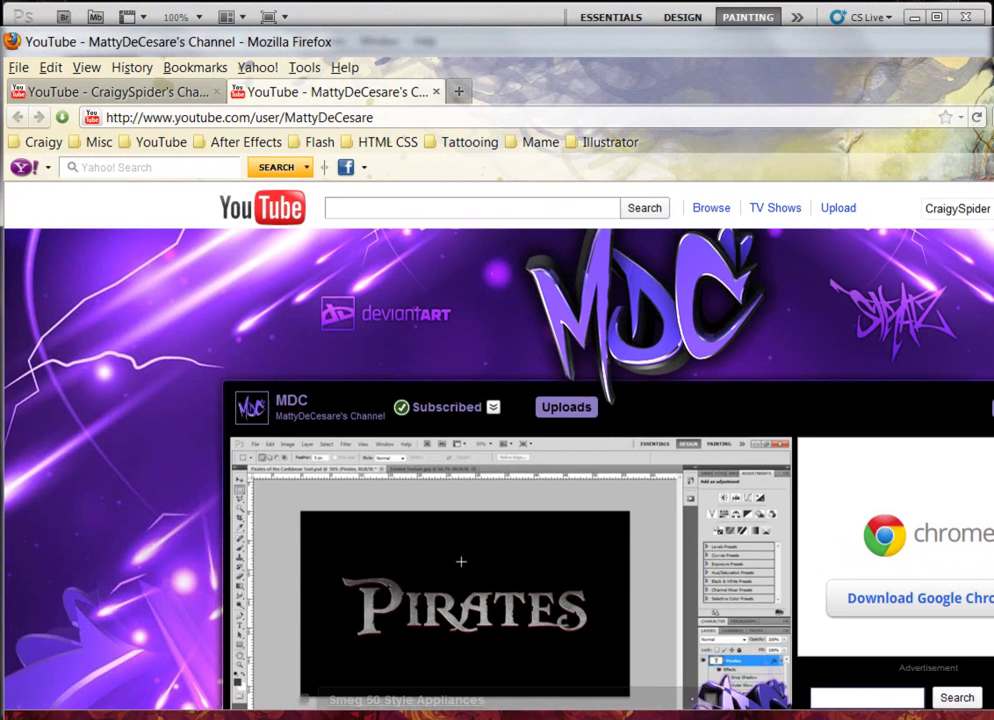
{"action": "scroll", "coordinate": [497, 450], "scroll_direction": "down", "scroll_amount": 2}
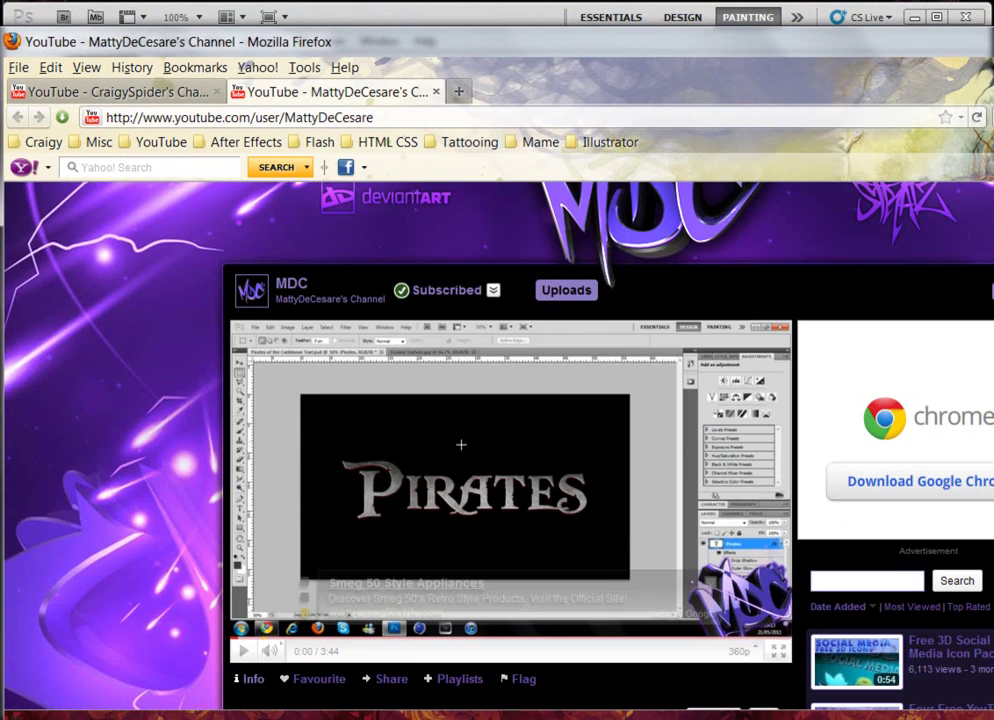
{"action": "scroll", "coordinate": [497, 450], "scroll_direction": "down", "scroll_amount": 5}
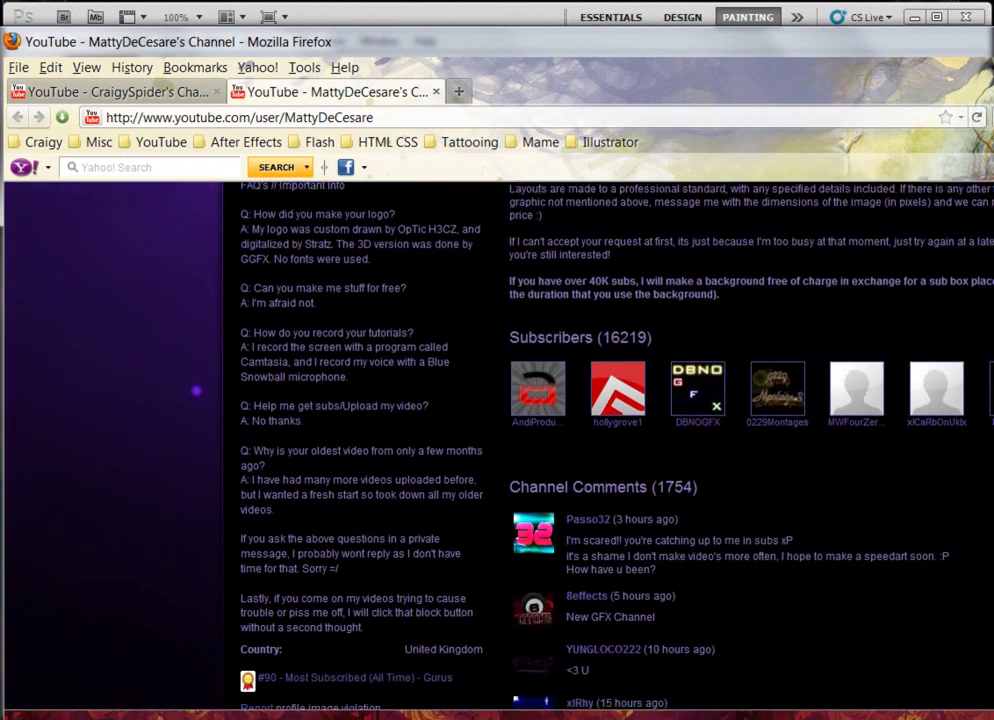
{"action": "scroll", "coordinate": [497, 450], "scroll_direction": "down", "scroll_amount": 1}
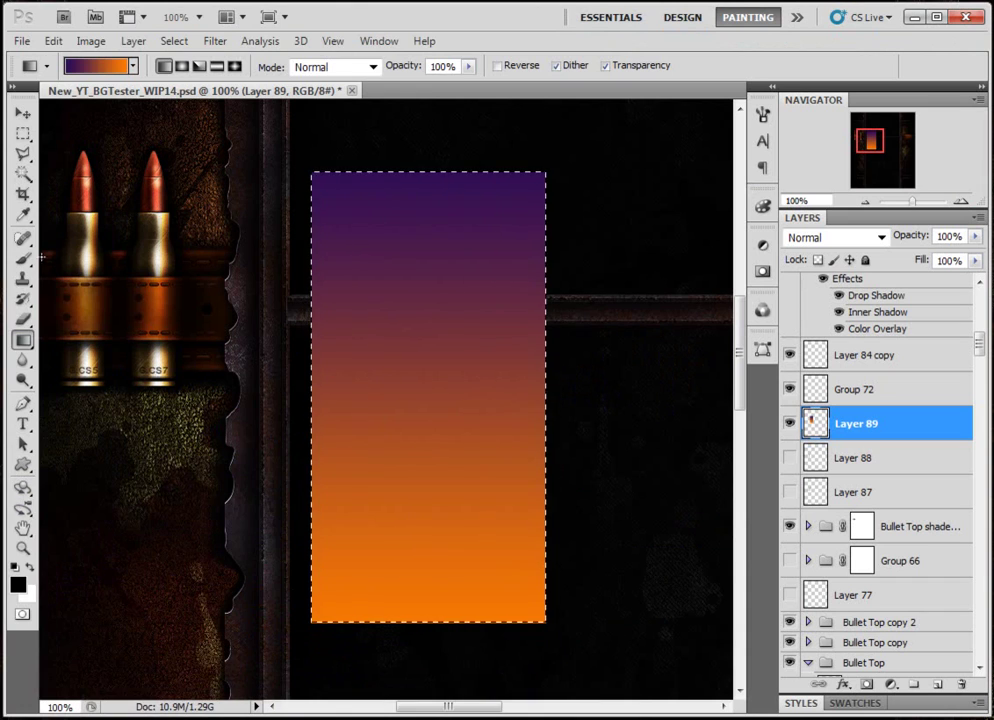
- Add new Layer 90 above the gradient, deselect, and add a white mask to Layer 89
{"action": "left_click", "coordinate": [22, 258]}
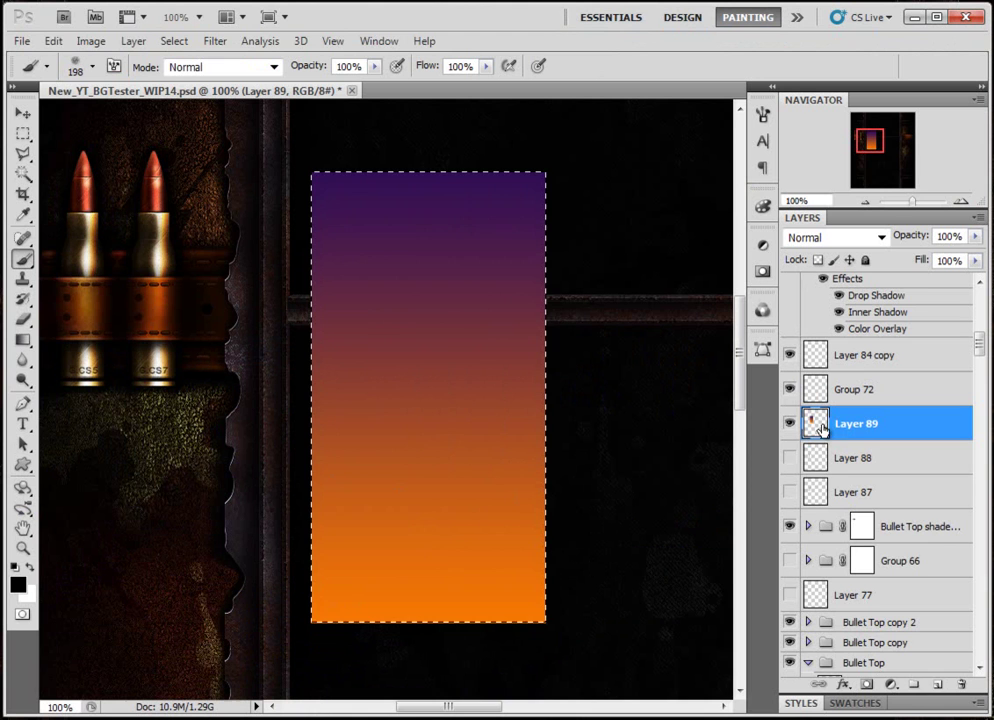
{"action": "left_click", "coordinate": [938, 684]}
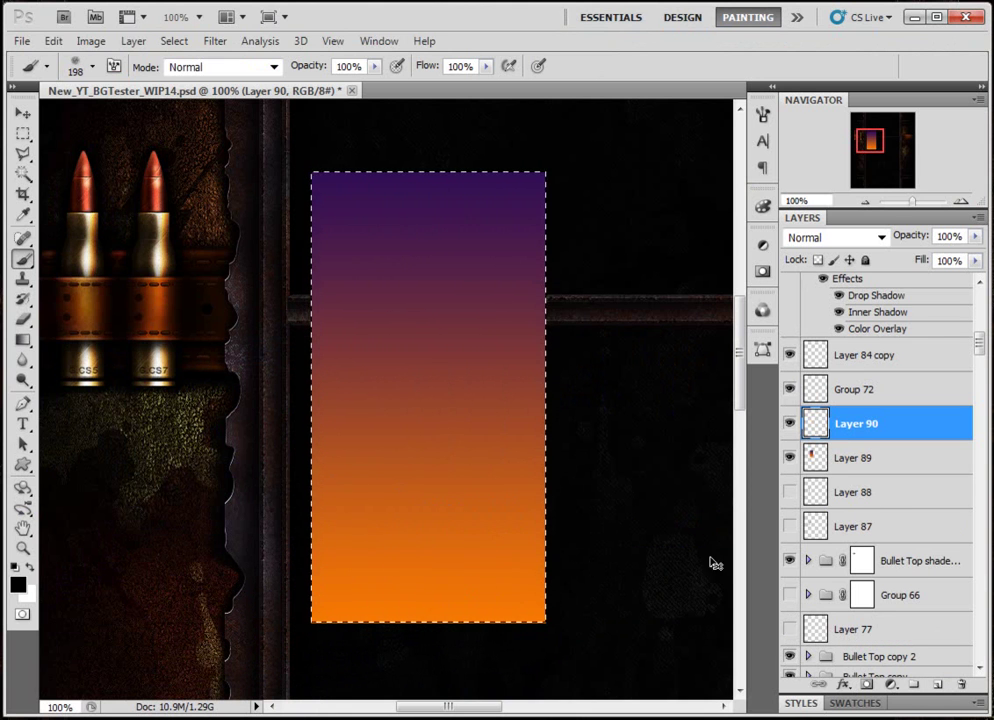
{"action": "key", "text": "ctrl+d"}
{"action": "key", "text": "alt+bracketleft"}
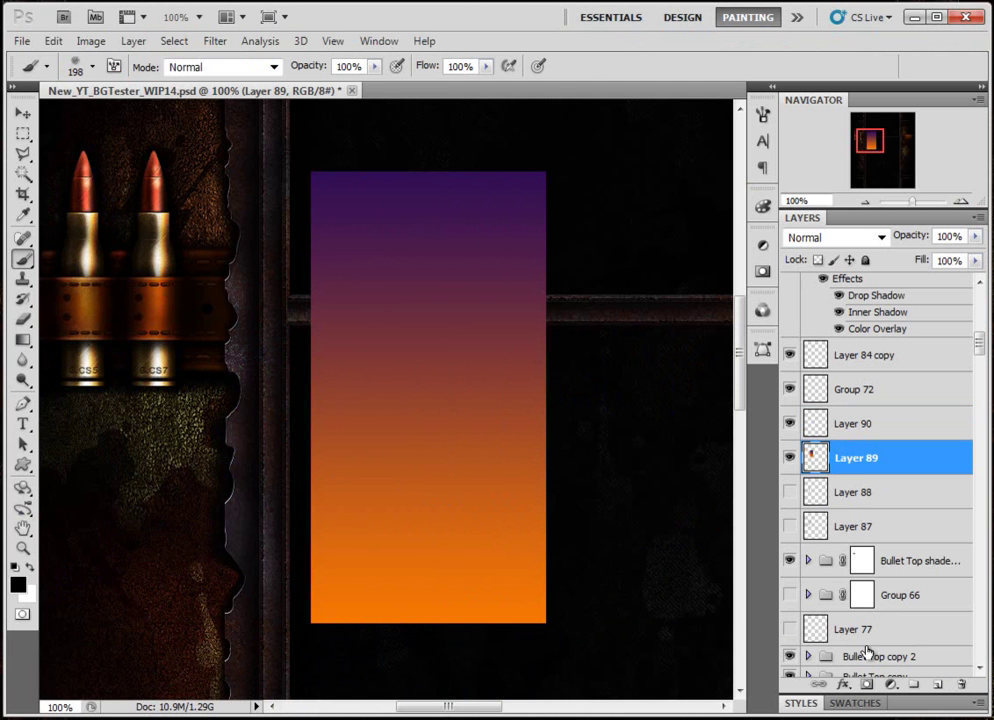
{"action": "left_click", "coordinate": [866, 684]}
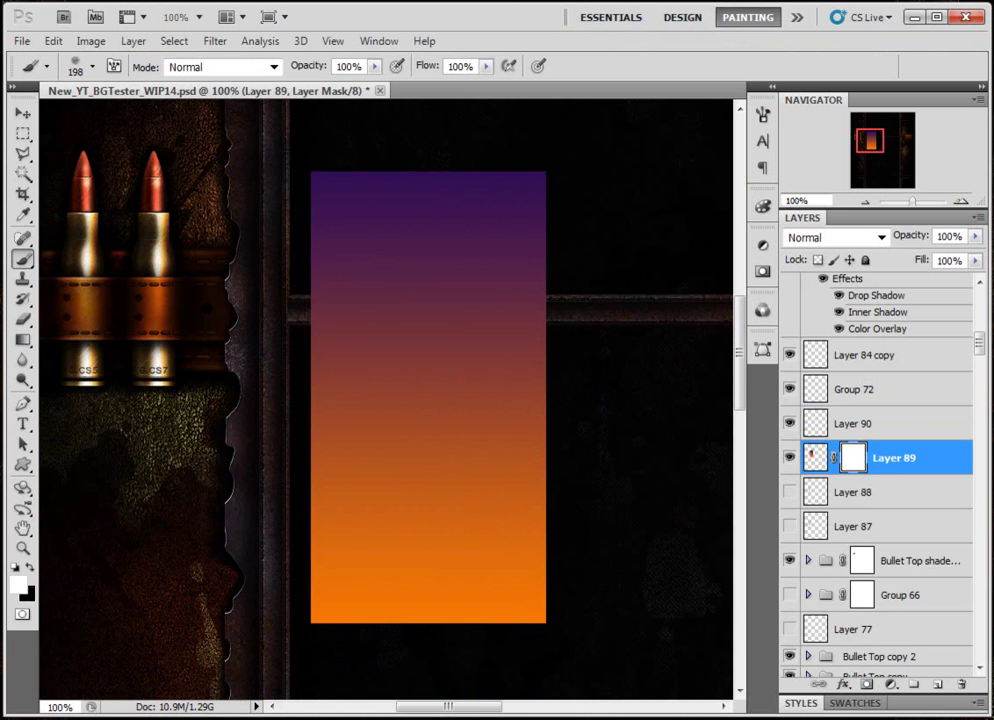
{"action": "left_click", "coordinate": [22, 339]}
- Drag a black Foreground to Transparent gradient on Layer 89's mask to darken the rectangle's bottom
{"action": "left_click", "coordinate": [97, 66]}
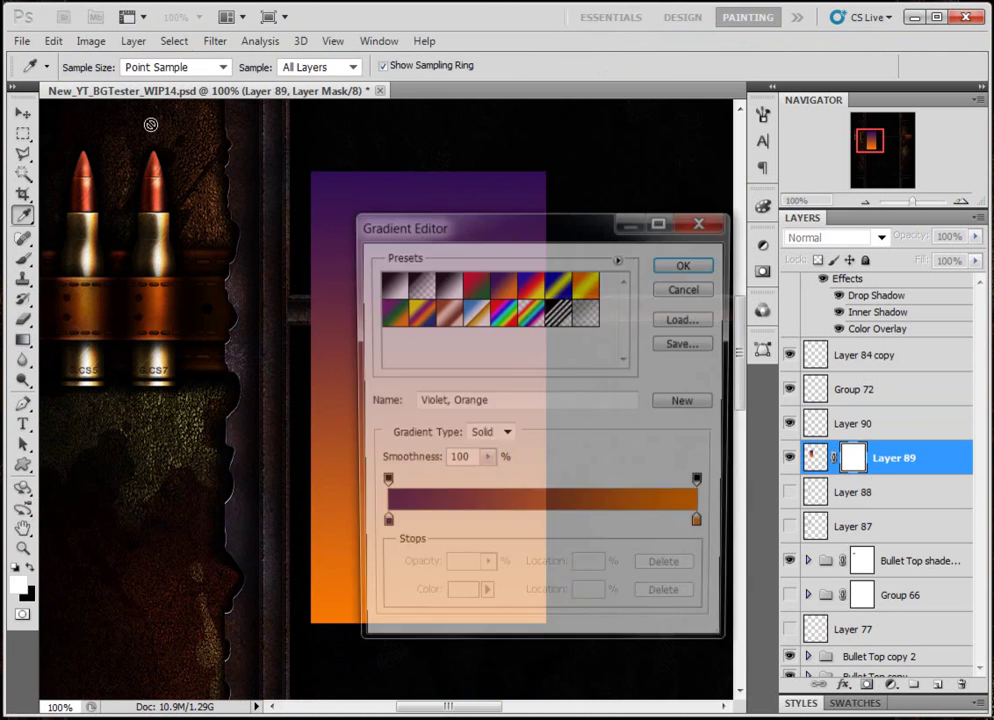
{"action": "left_click", "coordinate": [418, 284]}
{"action": "left_click", "coordinate": [683, 264]}
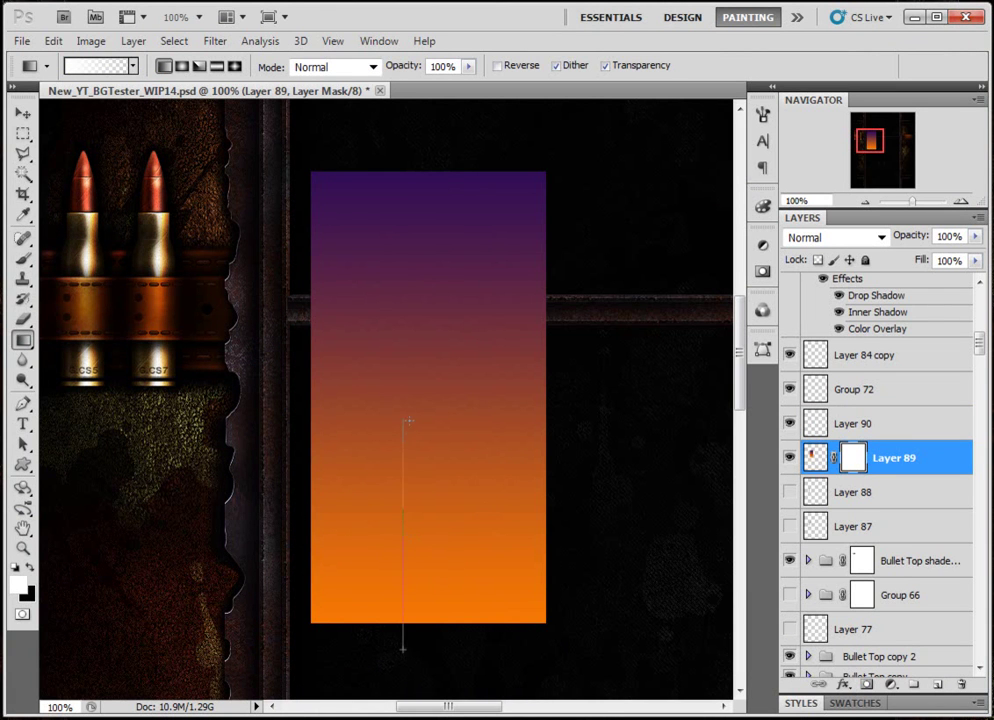
{"action": "left_click_drag", "start_coordinate": [403, 649], "coordinate": [403, 649]}
{"action": "key", "text": "x"}
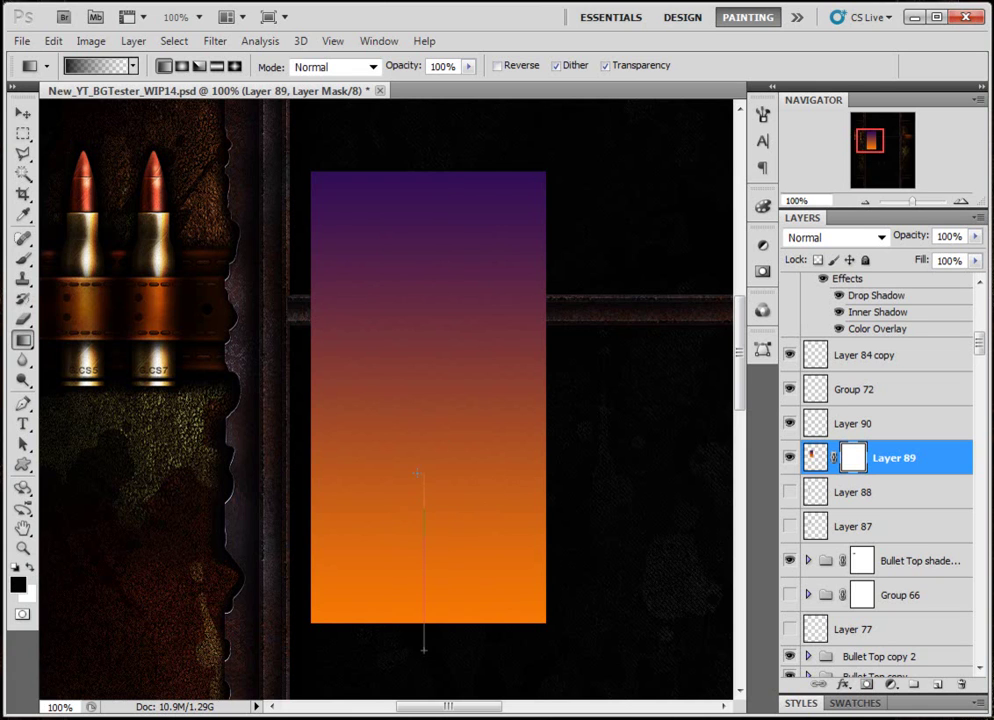
{"action": "mouse_move", "coordinate": [434, 606]}
{"action": "left_mouse_down"}
{"action": "mouse_move", "coordinate": [436, 445]}
{"action": "mouse_move", "coordinate": [413, 433]}
{"action": "left_mouse_up"}
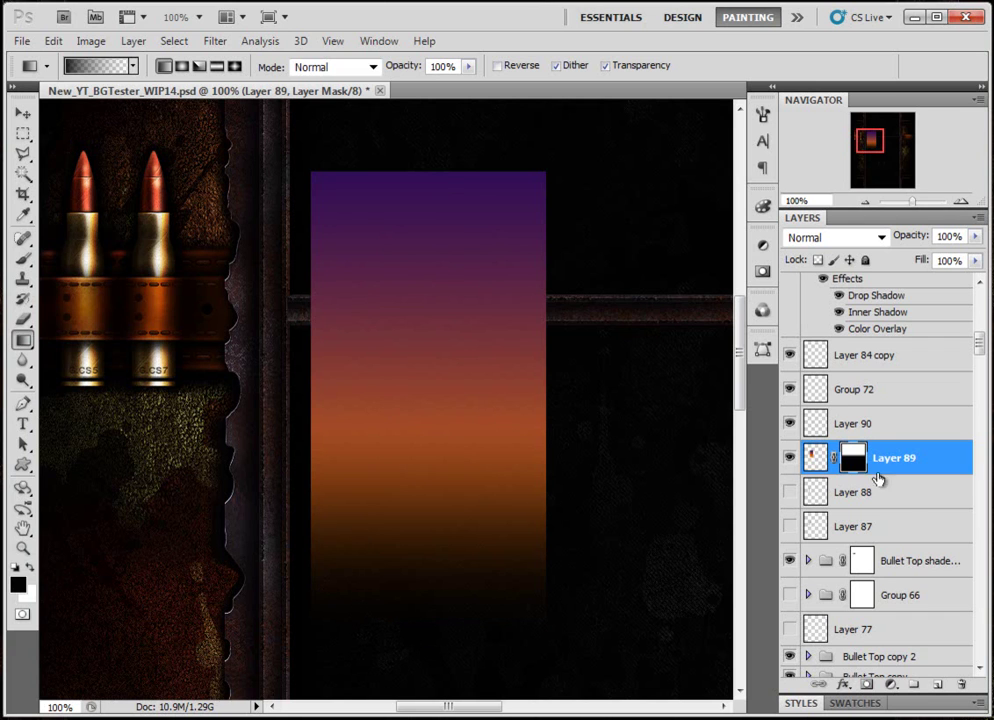
- On Layer 90, paint scatter-brush speckles across the rectangle's lower half
{"action": "left_click", "coordinate": [855, 424]}
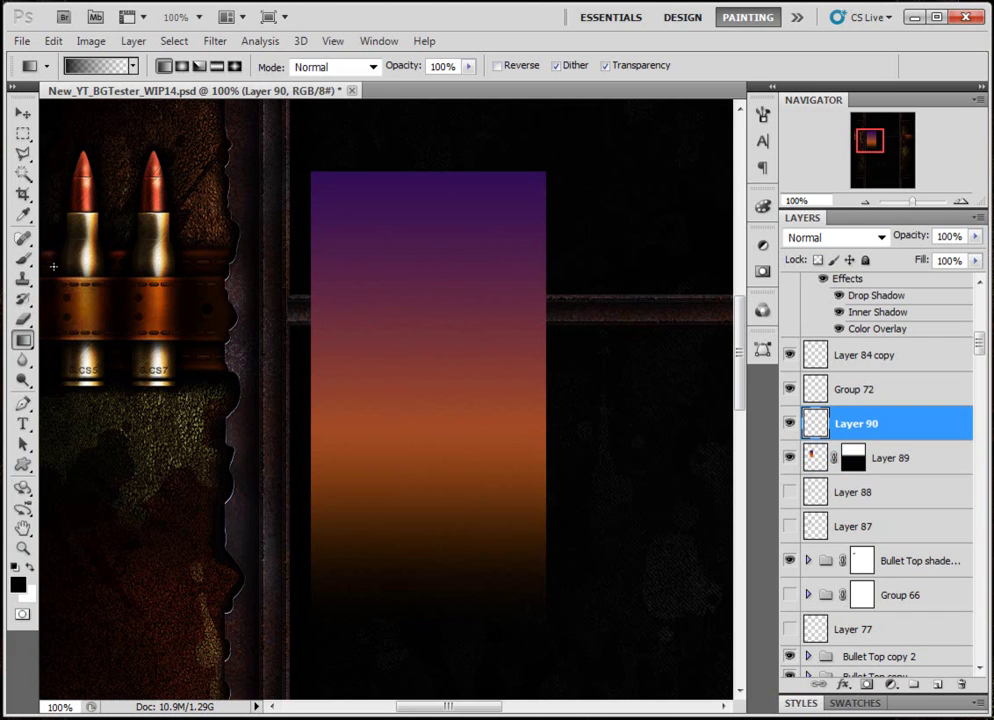
{"action": "key", "text": "b"}
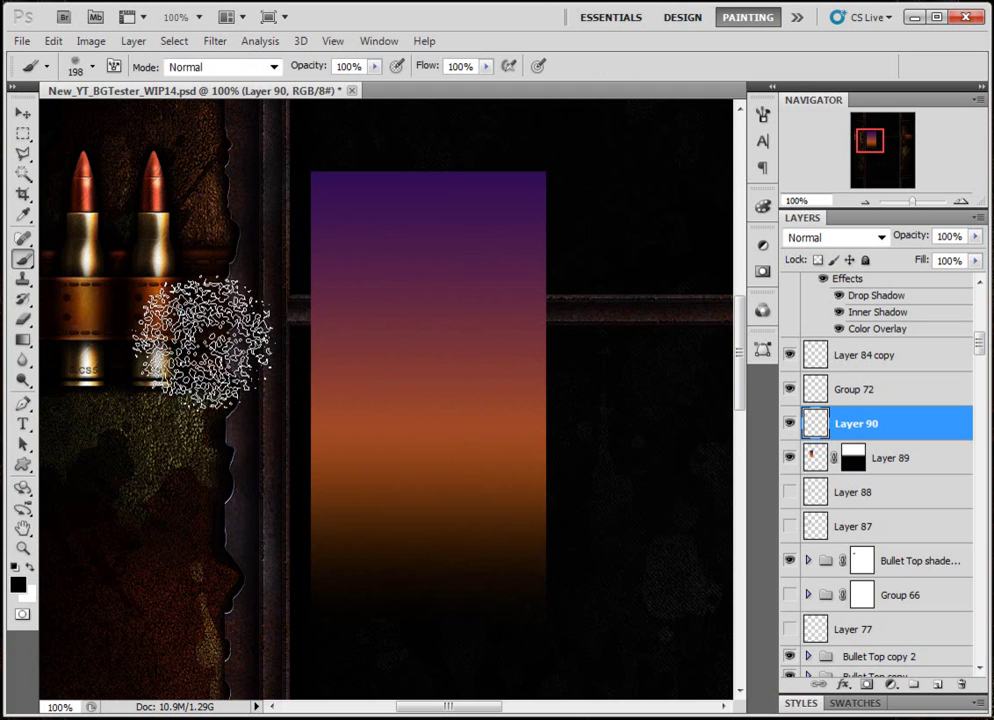
{"action": "right_click", "coordinate": [203, 343]}
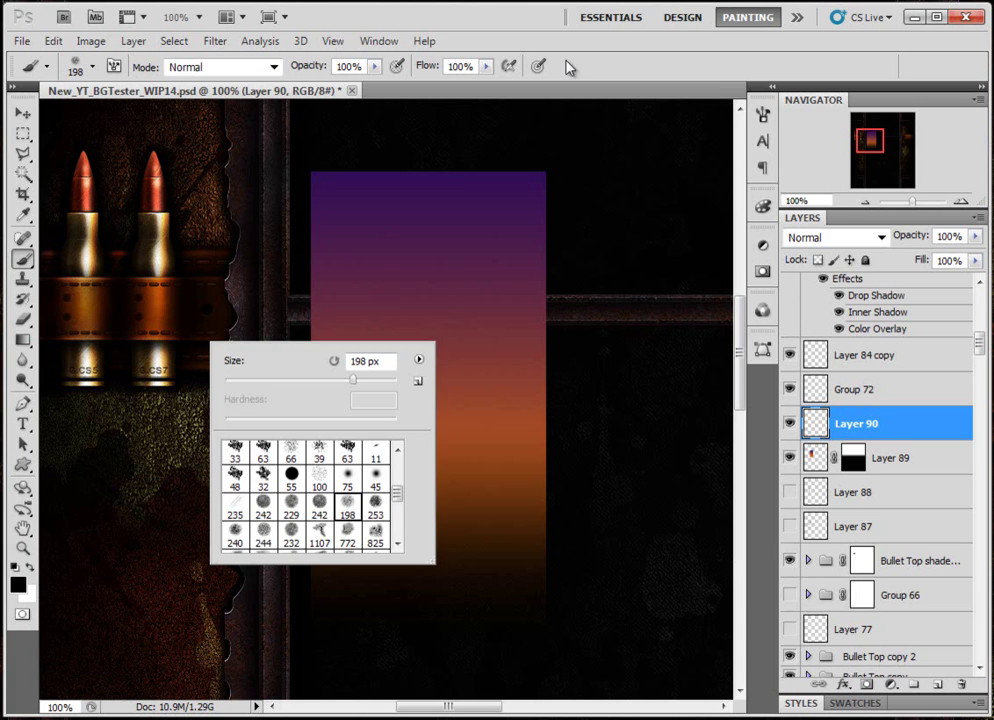
{"action": "key", "text": "Escape"}
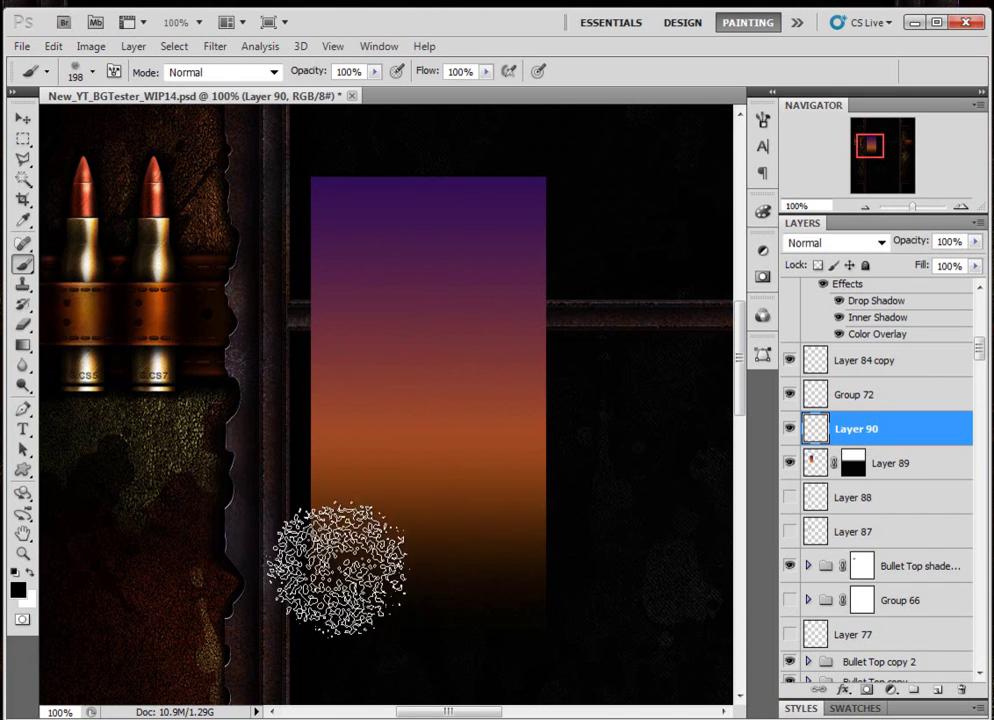
{"action": "mouse_move", "coordinate": [337, 570]}
{"action": "left_mouse_down"}
{"action": "mouse_move", "coordinate": [451, 613]}
{"action": "mouse_move", "coordinate": [458, 608]}
{"action": "mouse_move", "coordinate": [439, 612]}
{"action": "mouse_move", "coordinate": [513, 611]}
{"action": "mouse_move", "coordinate": [520, 571]}
{"action": "mouse_move", "coordinate": [502, 526]}
{"action": "mouse_move", "coordinate": [502, 539]}
{"action": "mouse_move", "coordinate": [442, 573]}
{"action": "mouse_move", "coordinate": [427, 549]}
{"action": "mouse_move", "coordinate": [401, 559]}
{"action": "mouse_move", "coordinate": [328, 493]}
{"action": "mouse_move", "coordinate": [333, 475]}
{"action": "mouse_move", "coordinate": [400, 605]}
{"action": "mouse_move", "coordinate": [509, 618]}
{"action": "mouse_move", "coordinate": [550, 651]}
{"action": "mouse_move", "coordinate": [348, 627]}
{"action": "mouse_move", "coordinate": [632, 636]}
{"action": "mouse_move", "coordinate": [543, 566]}
{"action": "mouse_move", "coordinate": [605, 600]}
{"action": "mouse_move", "coordinate": [613, 582]}
{"action": "mouse_move", "coordinate": [598, 488]}
{"action": "left_mouse_up"}
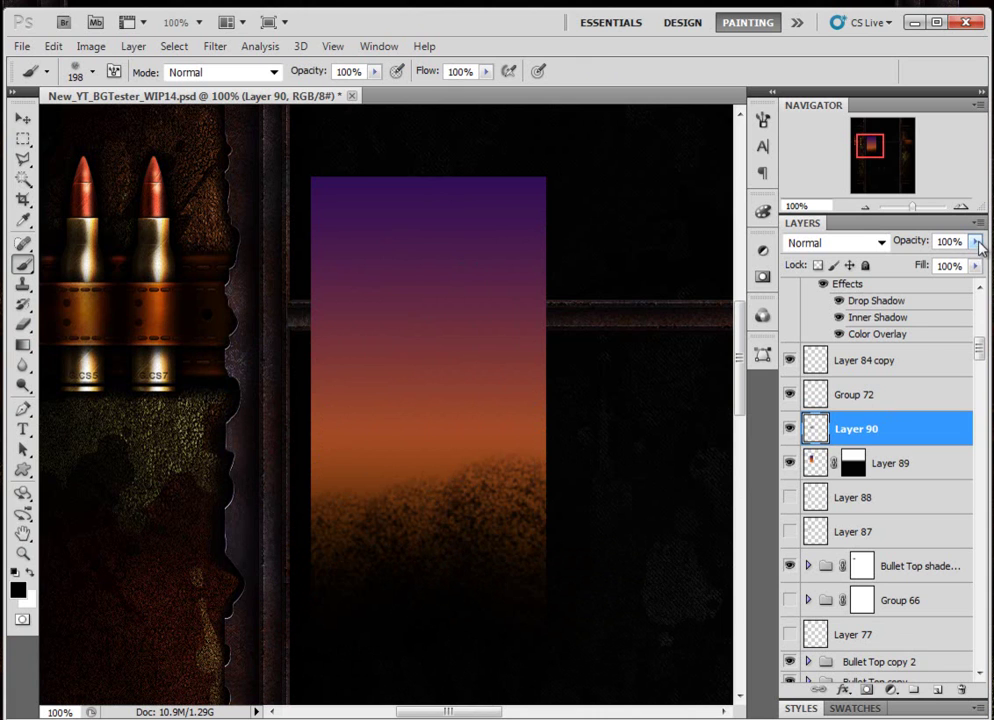
- Apply Filter > Sharpen to the speckles and lower Layer 90's opacity to 18%
{"action": "left_click_drag", "start_coordinate": [976, 243], "coordinate": [951, 262]}
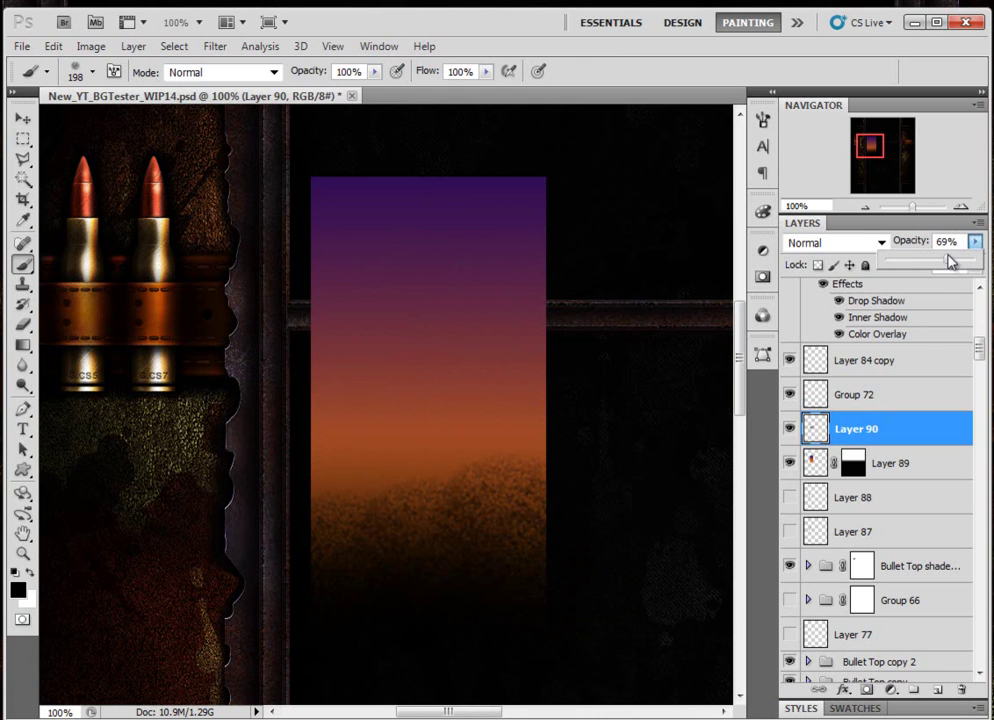
{"action": "left_click", "coordinate": [213, 46]}
{"action": "left_click", "coordinate": [222, 68]}
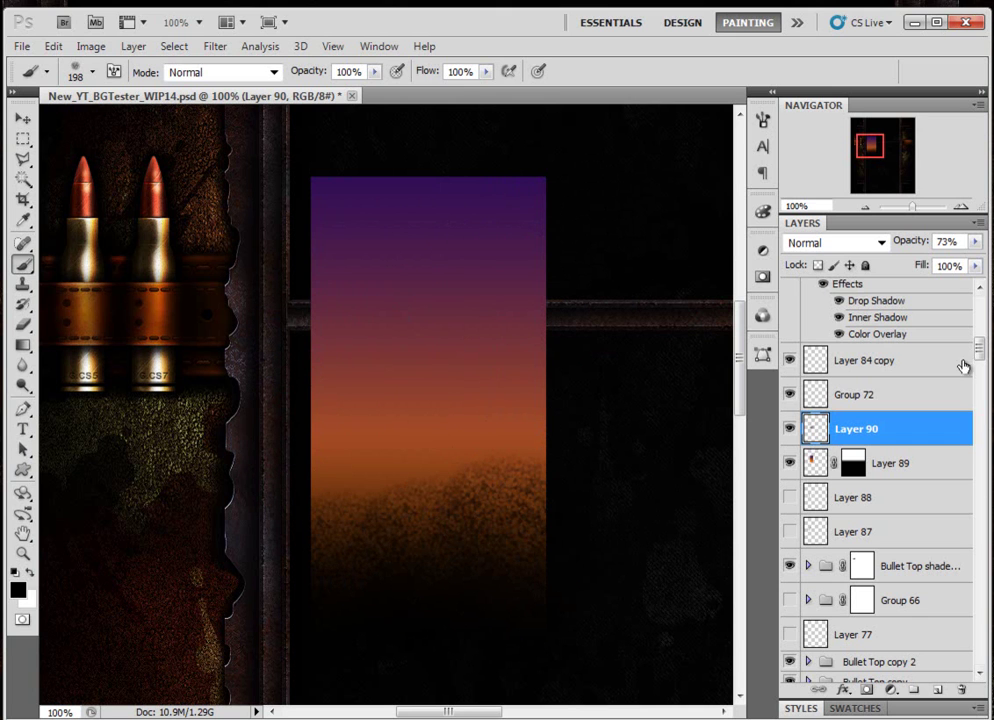
{"action": "left_click", "coordinate": [975, 242]}
{"action": "left_click_drag", "start_coordinate": [955, 263], "coordinate": [906, 260]}
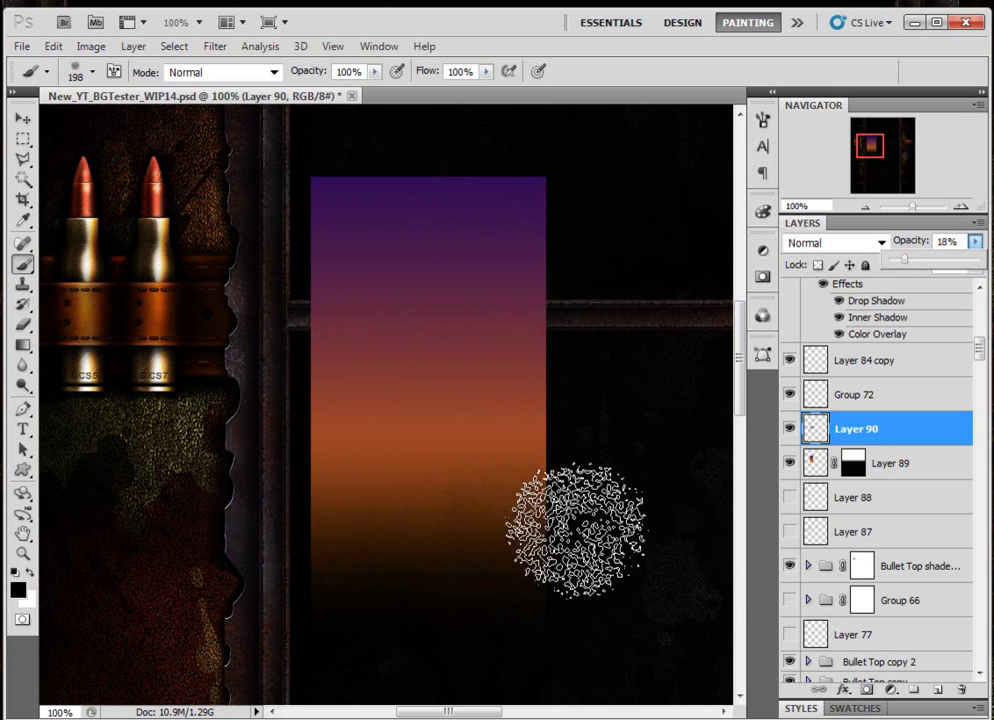
{"action": "left_click", "coordinate": [167, 95]}
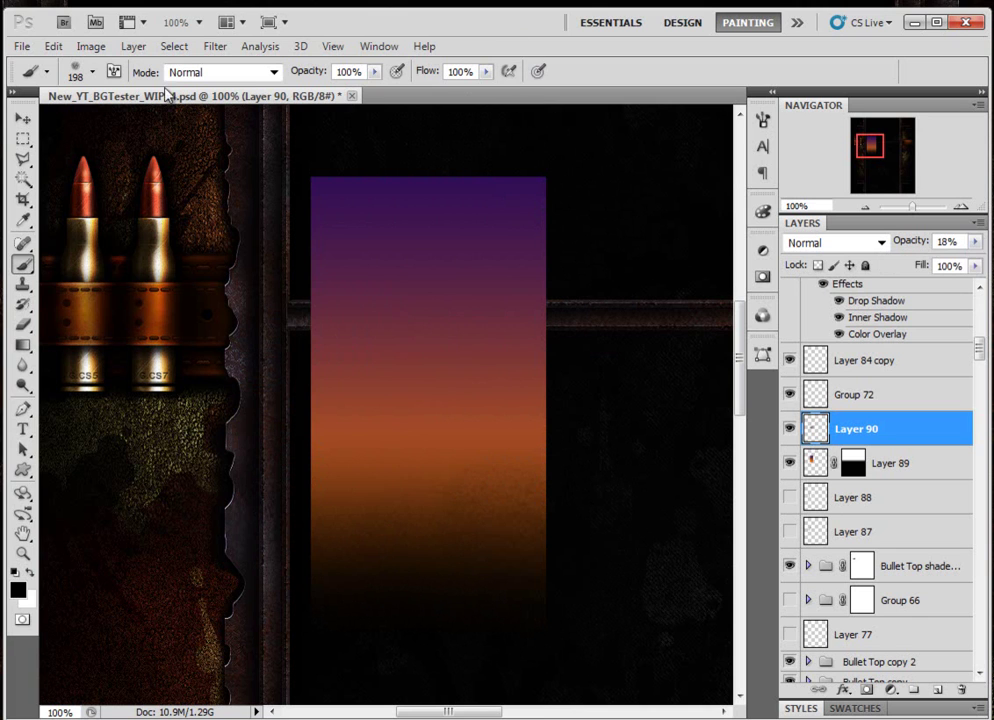
{"action": "left_click", "coordinate": [21, 46]}
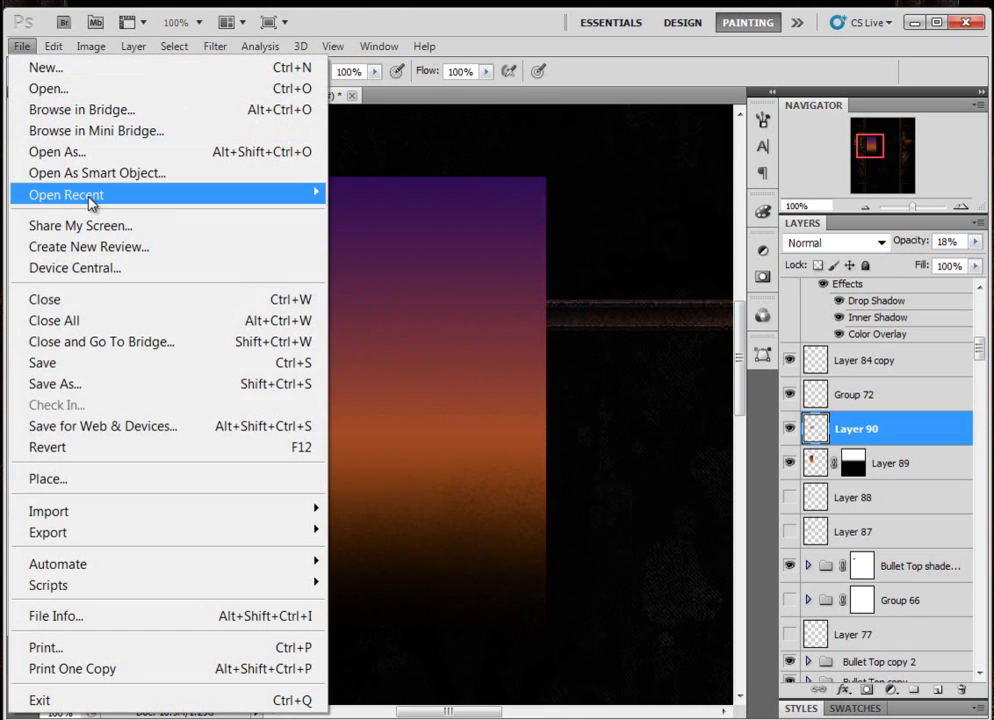
{"action": "left_click", "coordinate": [134, 393]}
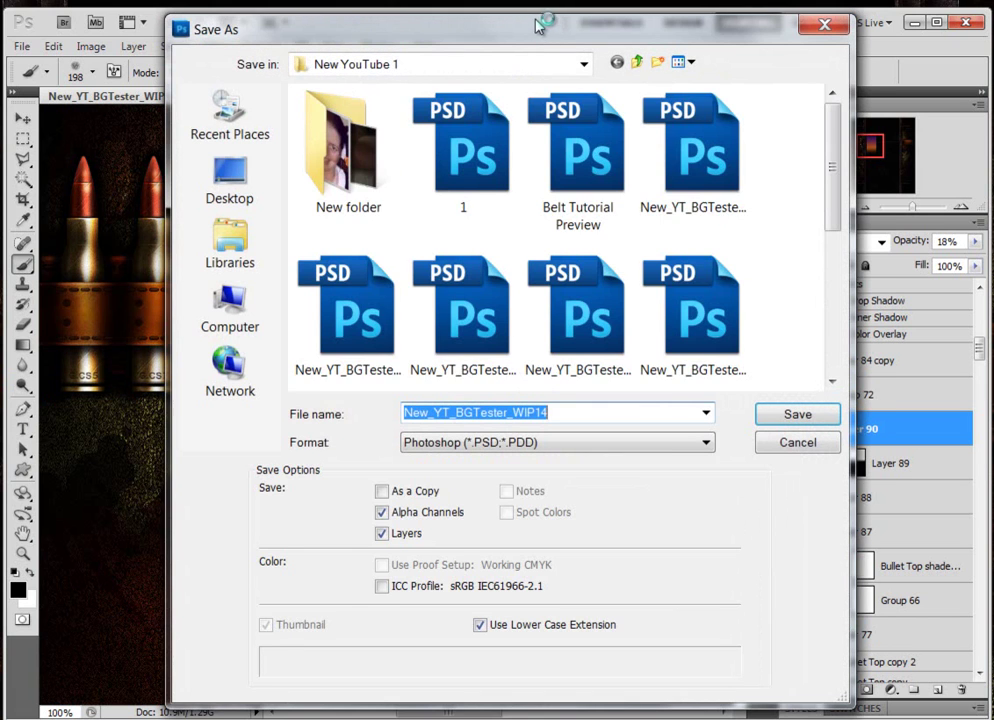
{"action": "left_click_drag", "start_coordinate": [538, 25], "coordinate": [470, 37]}
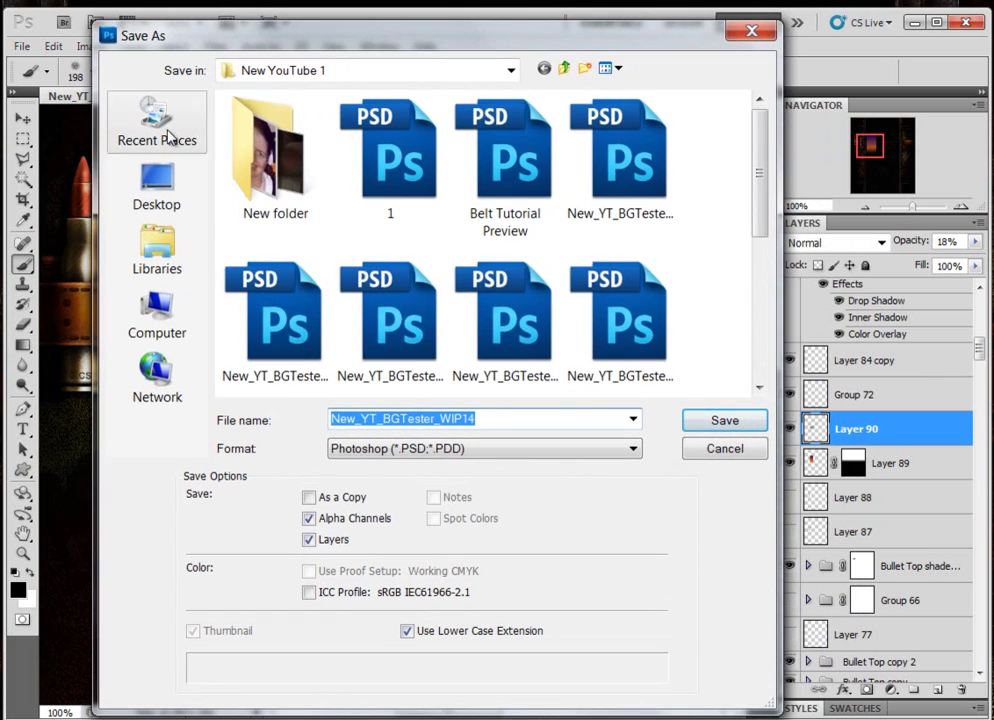
{"action": "left_click", "coordinate": [159, 183]}
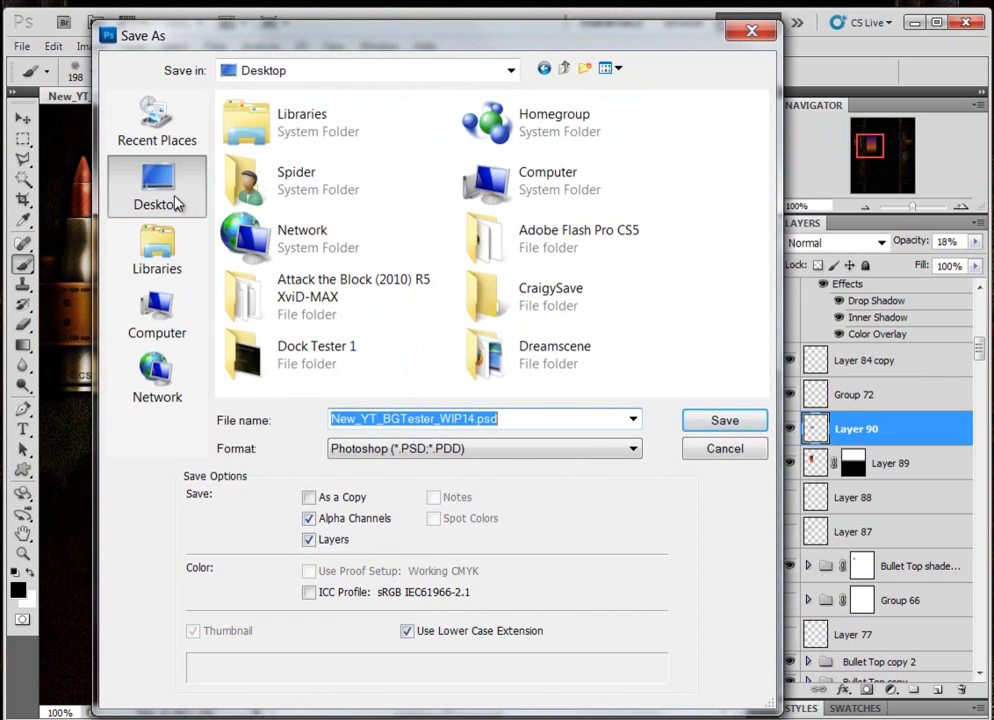
{"action": "double_click", "coordinate": [489, 307]}
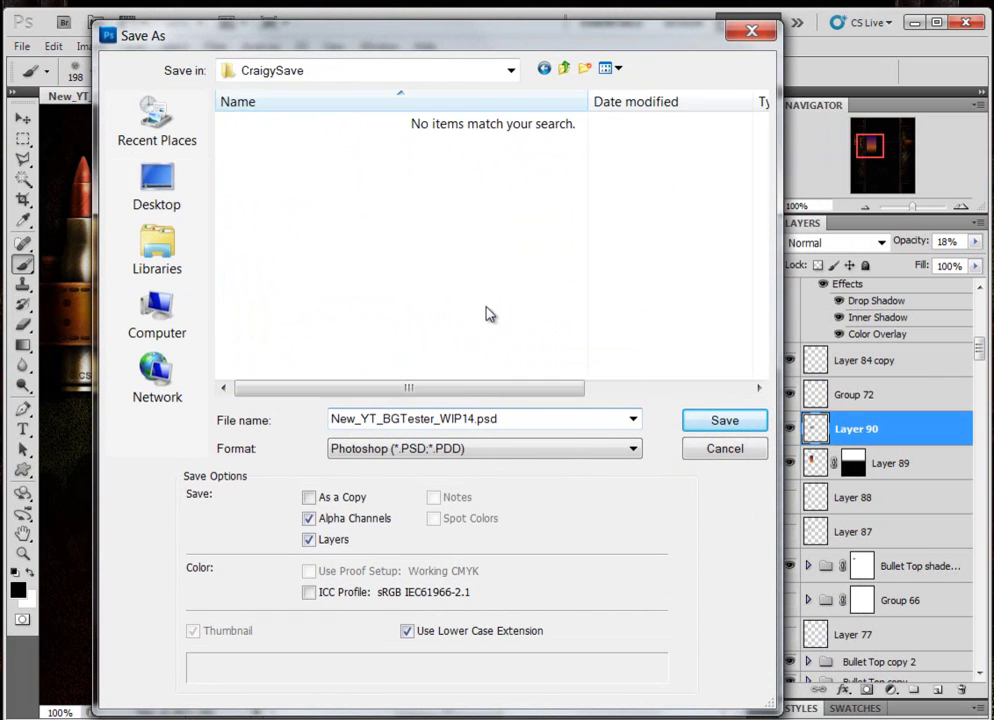
{"action": "left_click", "coordinate": [500, 450]}
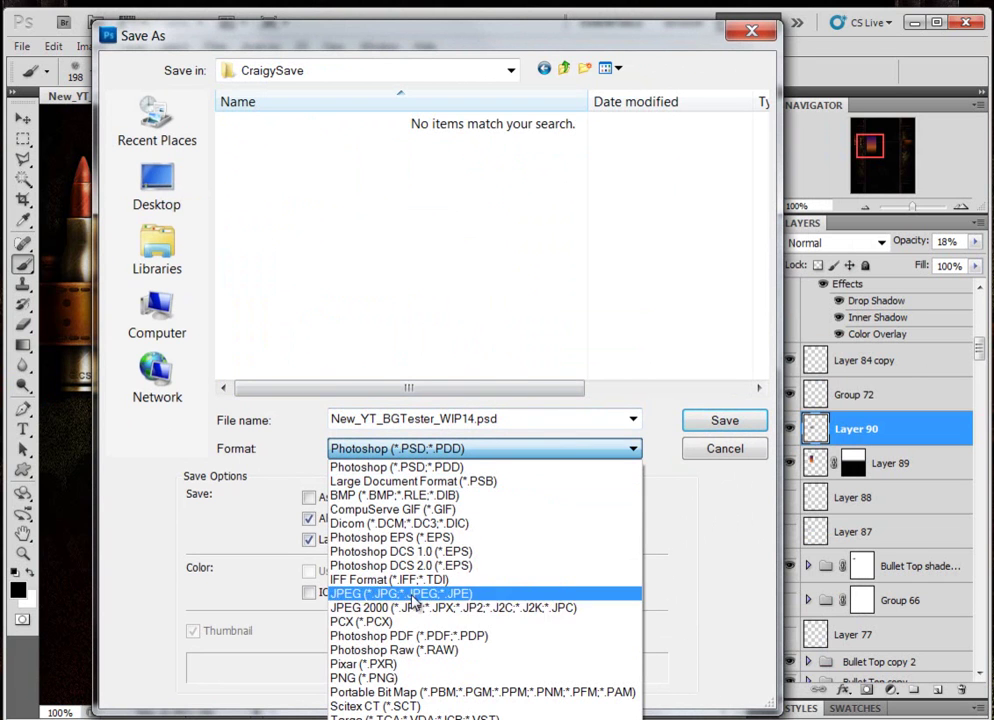
{"action": "left_click", "coordinate": [415, 595]}
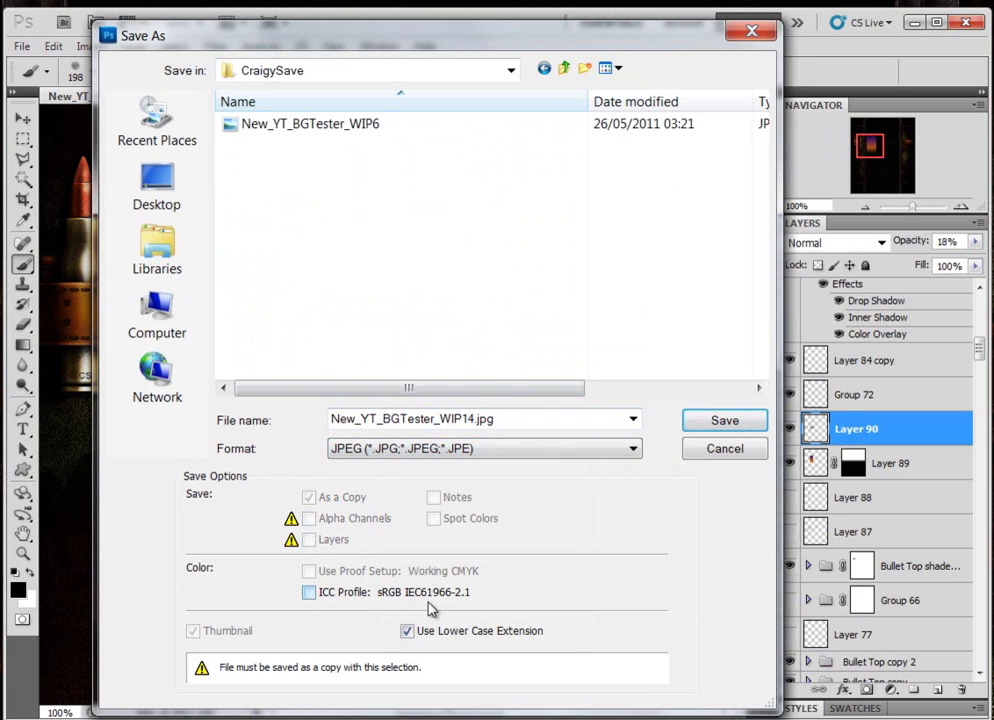
{"action": "left_click", "coordinate": [510, 425]}
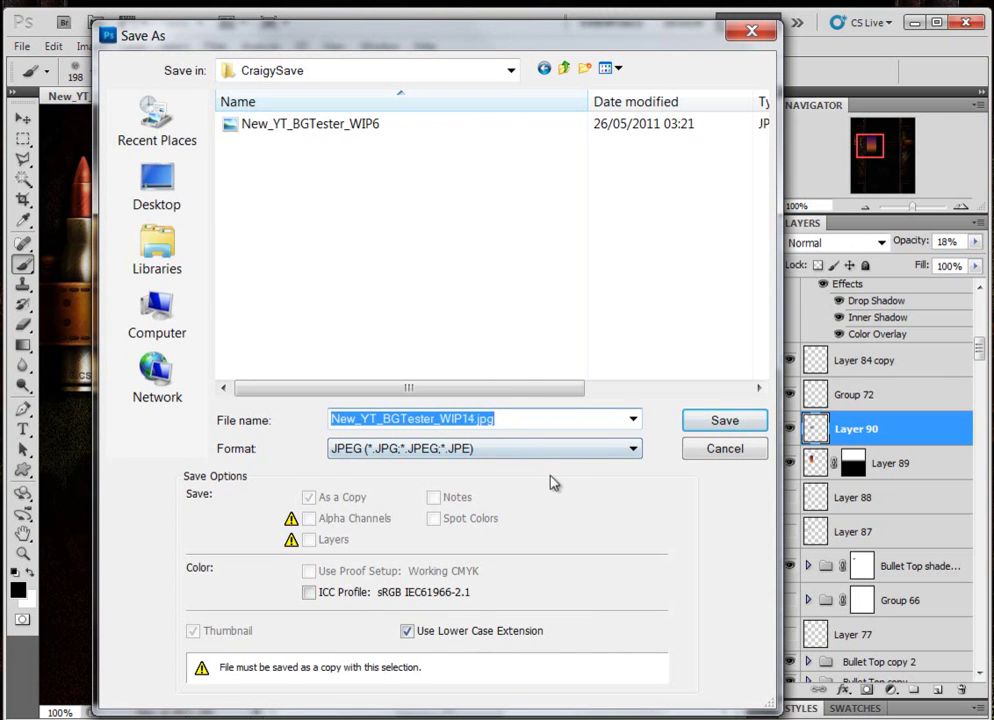
{"action": "type", "text": "1111111111111111"}
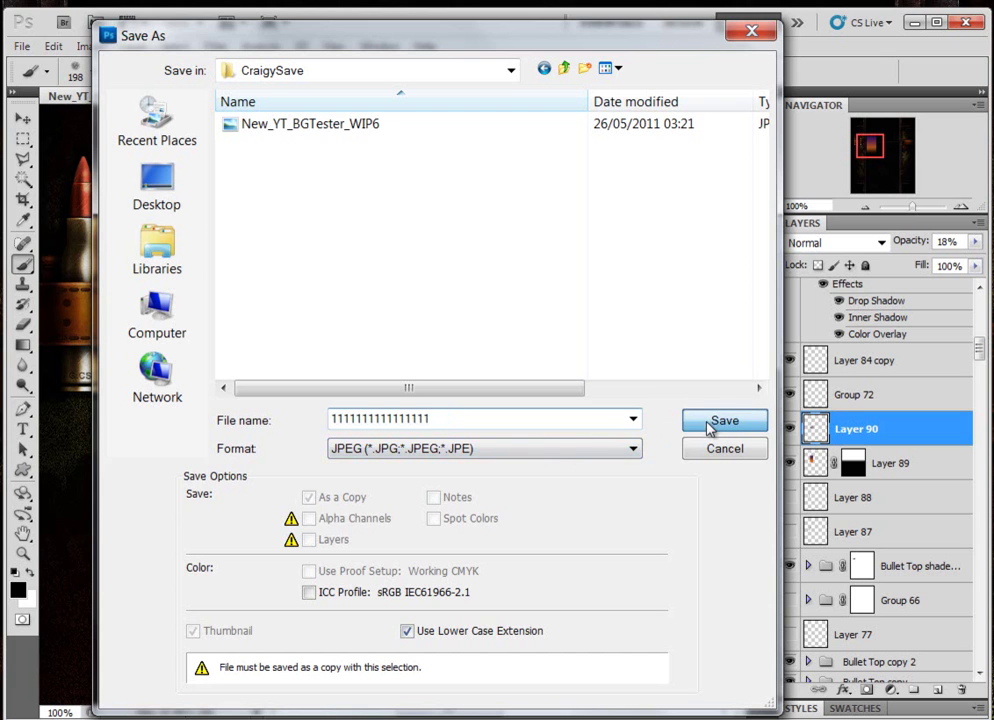
{"action": "left_click", "coordinate": [690, 421]}
- Finish the JPEG with Baseline Optimized at quality 10, then bring up the CraigySave folder
{"action": "key", "text": "Escape"}
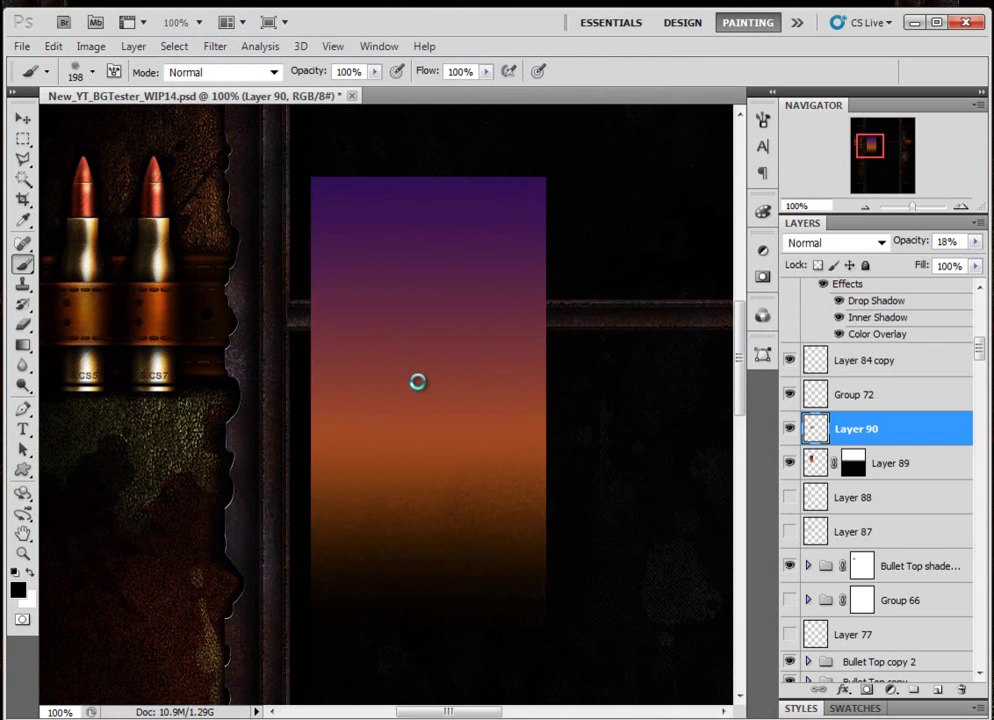
{"action": "key", "text": "F12"}
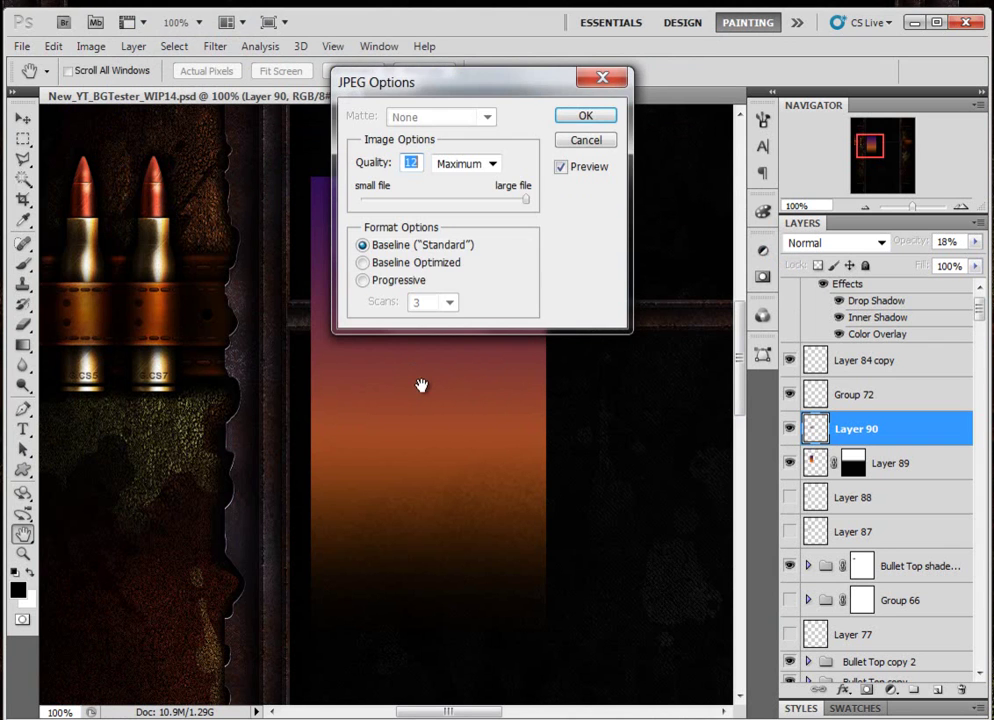
{"action": "left_click_drag", "start_coordinate": [495, 95], "coordinate": [430, 238]}
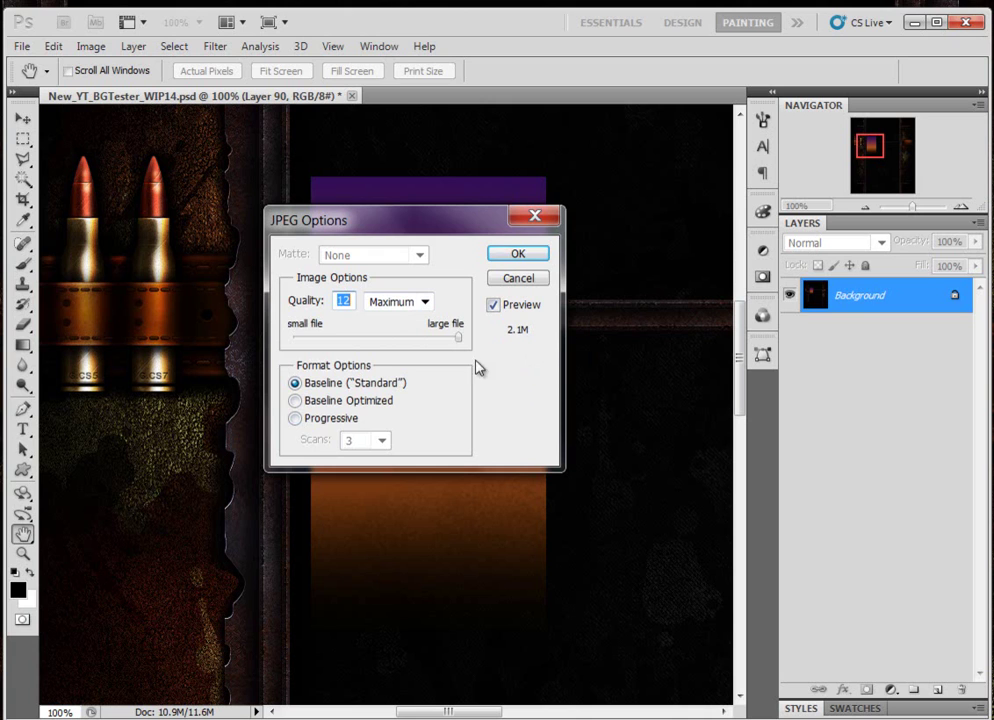
{"action": "left_click", "coordinate": [296, 401]}
{"action": "left_click_drag", "start_coordinate": [458, 340], "coordinate": [440, 344]}
{"action": "left_click_drag", "start_coordinate": [446, 233], "coordinate": [457, 258]}
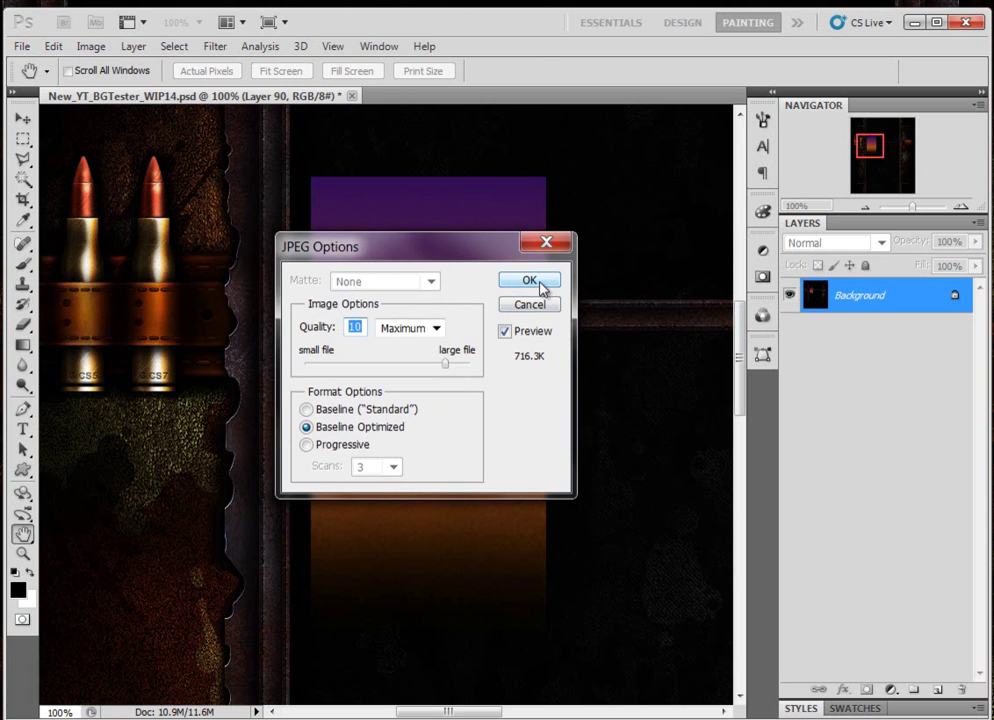
{"action": "left_click", "coordinate": [539, 284]}
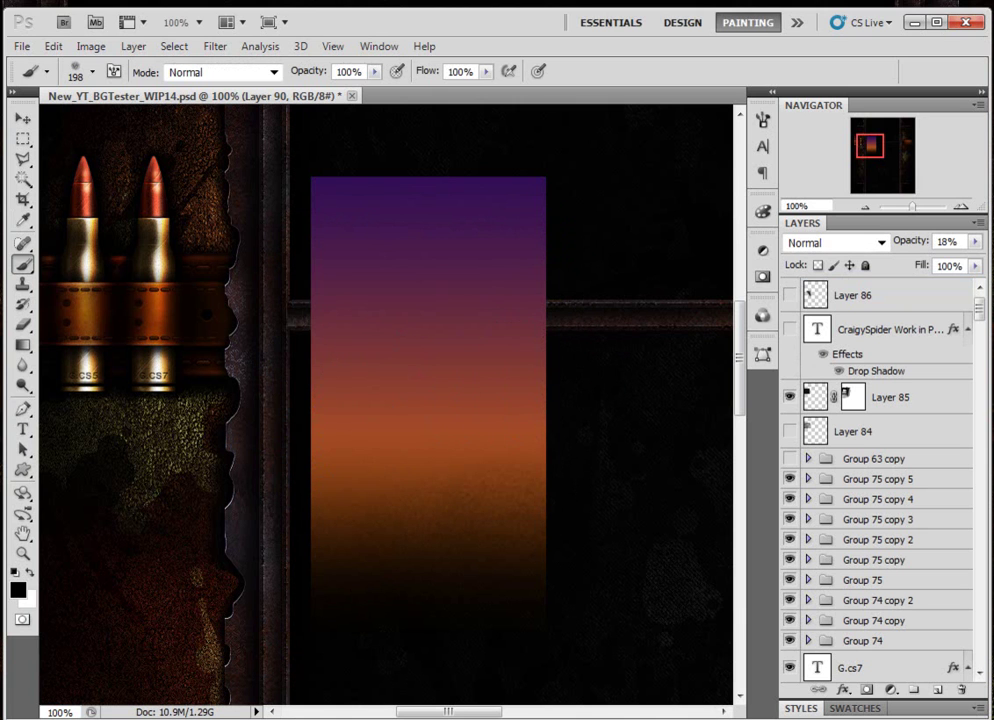
{"action": "key", "text": "alt+Tab"}
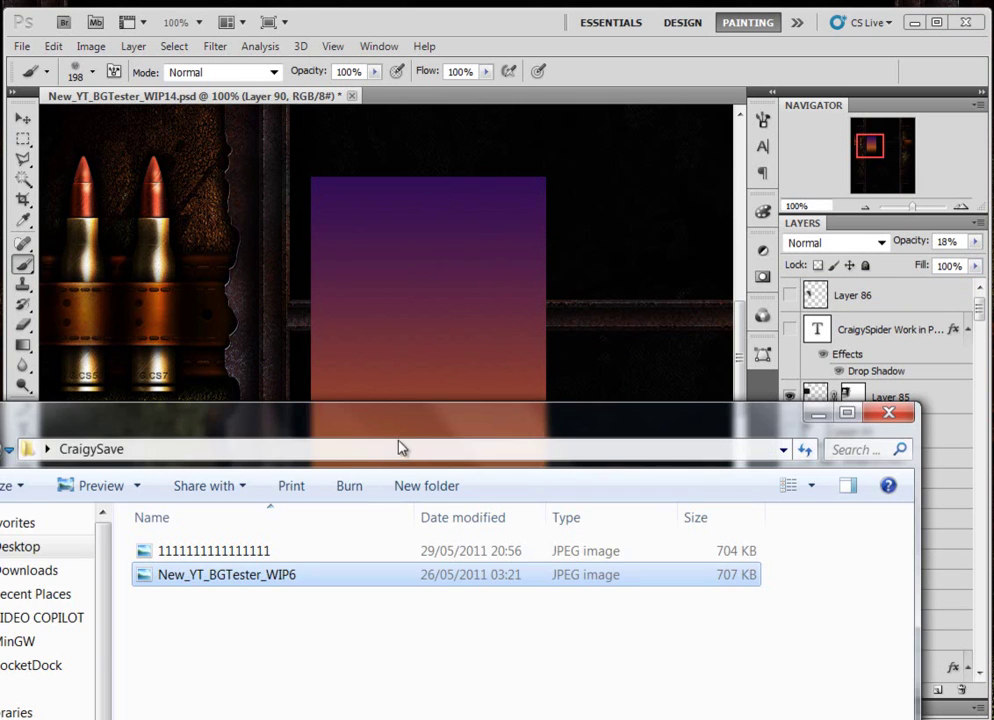
{"action": "left_click_drag", "start_coordinate": [405, 437], "coordinate": [570, 181]}
- Open 1111111111111111.jpg from CraigySave in Windows Photo Viewer and reposition the viewer
{"action": "left_click", "coordinate": [344, 282]}
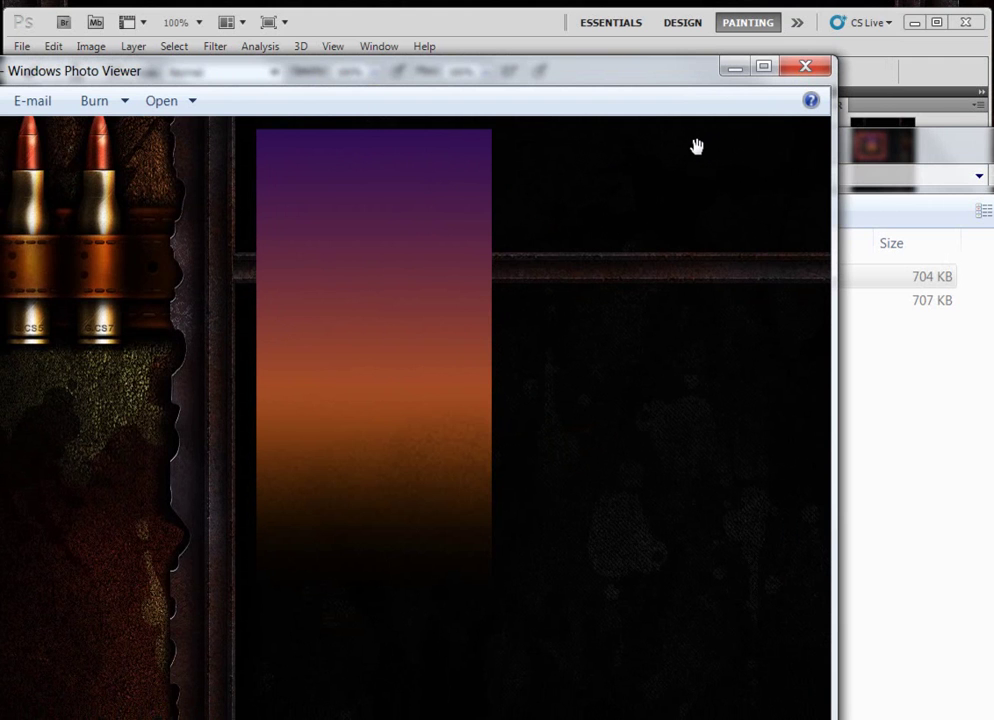
{"action": "left_click_drag", "start_coordinate": [603, 77], "coordinate": [618, 33]}
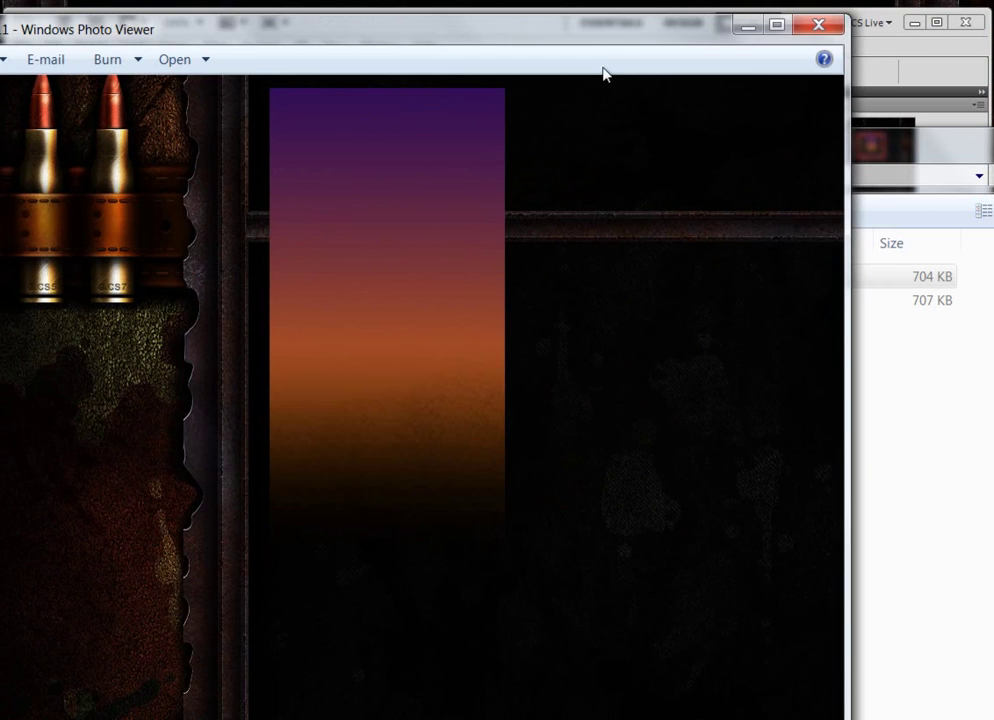